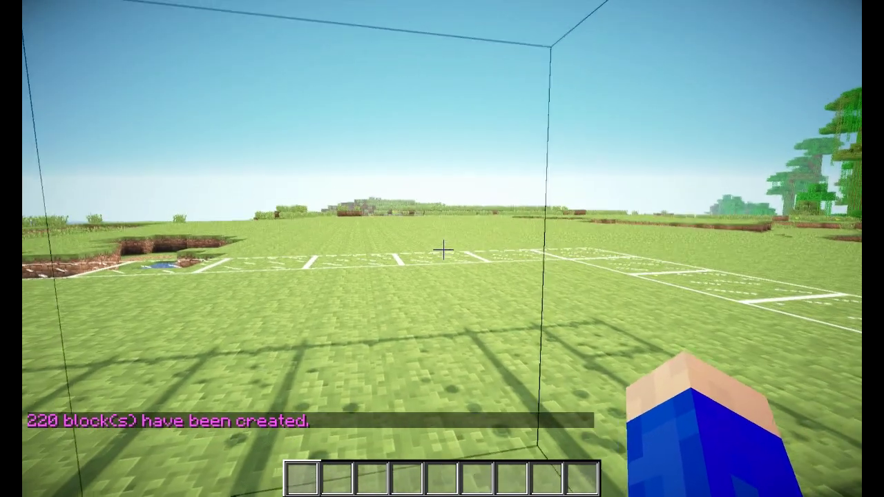
- Take a compass from the creative inventory and place it in the fourth hotbar slot
key(d)
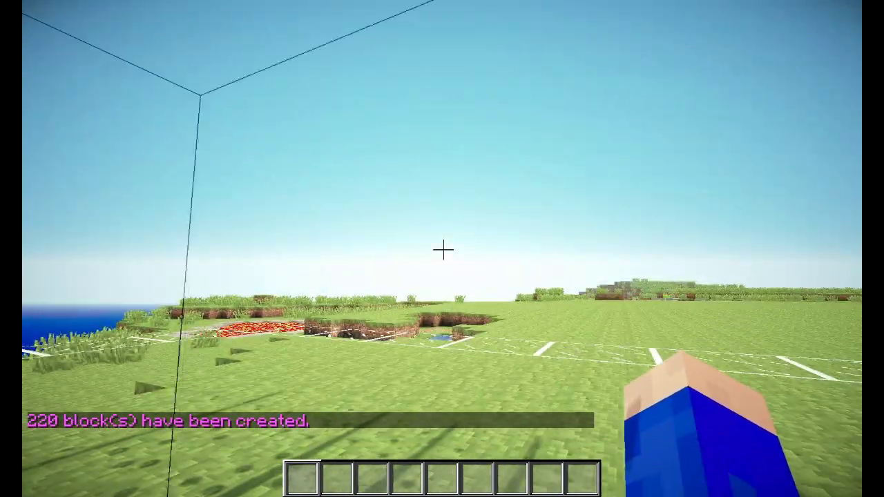
key(s)
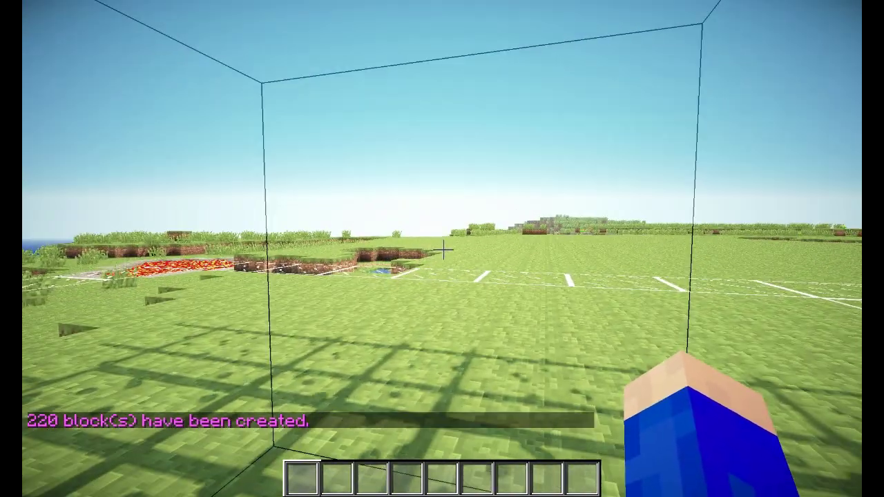
key(e)
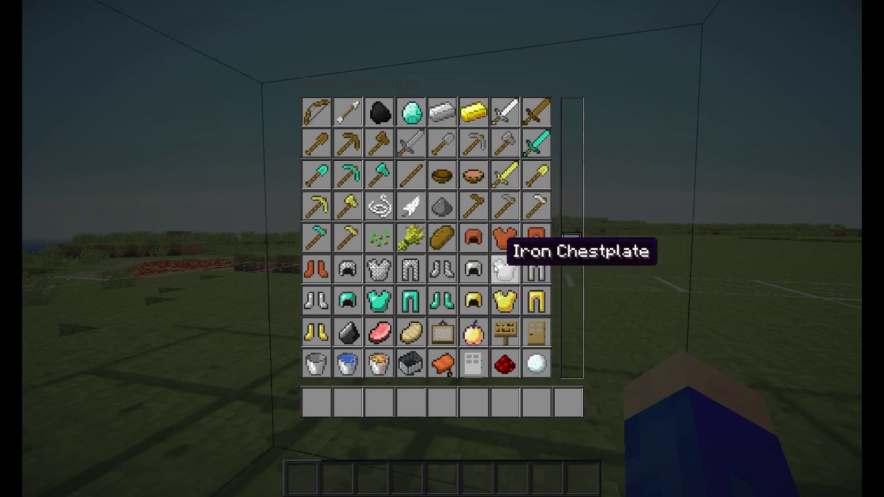
scroll(494, 271, down, 4)
click(409, 399)
key(e)
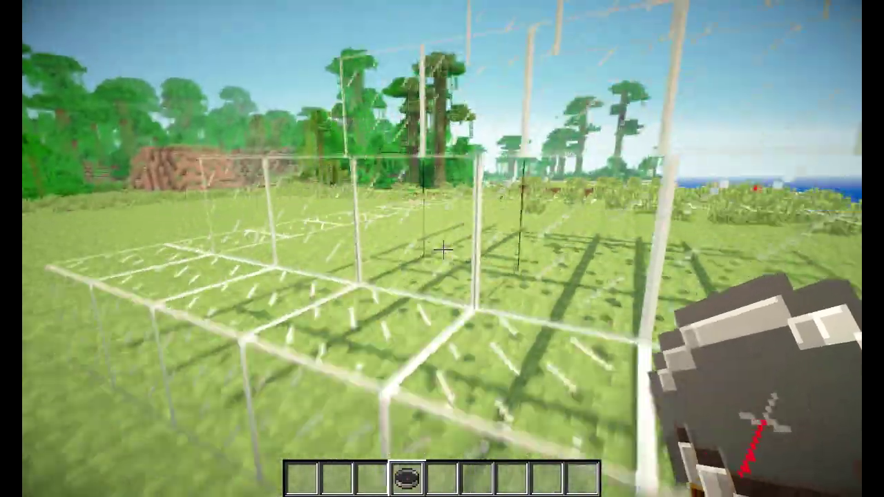
- Leave the solid glass pyramid and examine its stepped shape from above
key(s)
key(space)
scroll(444, 250, down, 1)
key(w)
key(a)
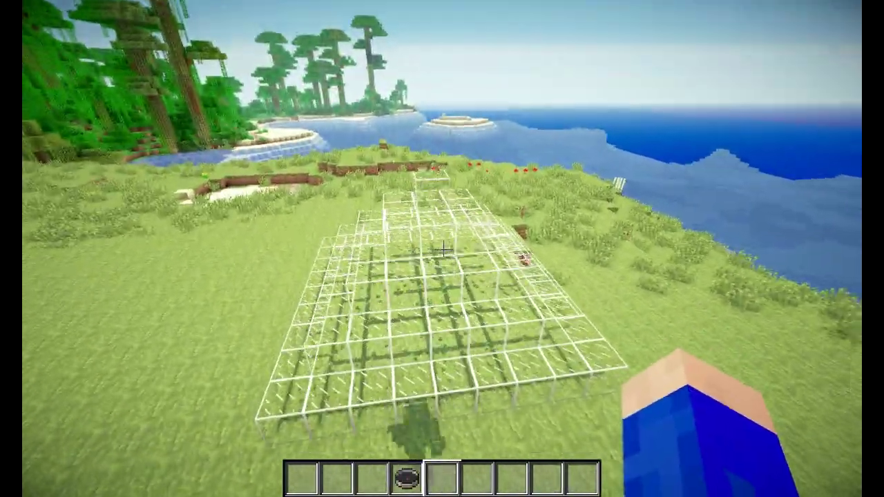
key(s)
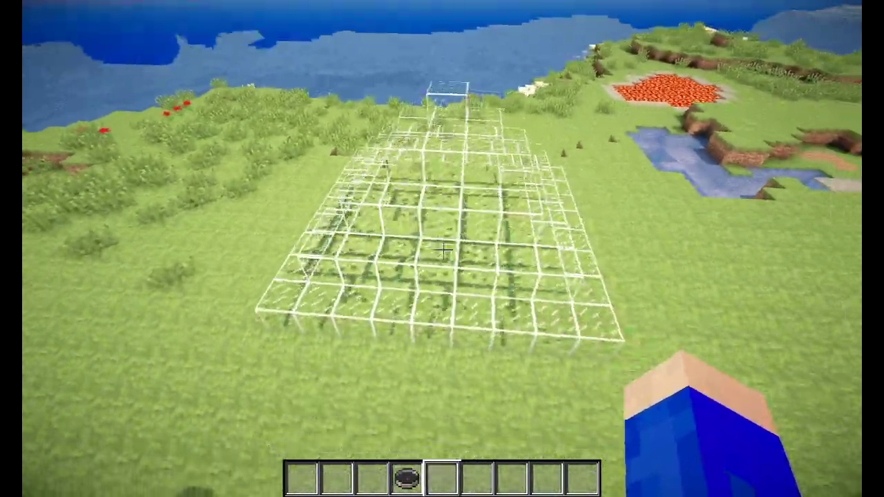
- Land on the grass in front of the glass pyramid and generate a hollow glass pyramid with //hpyramid 20 5
key(d)
key(a)
key(shift)
key(s)
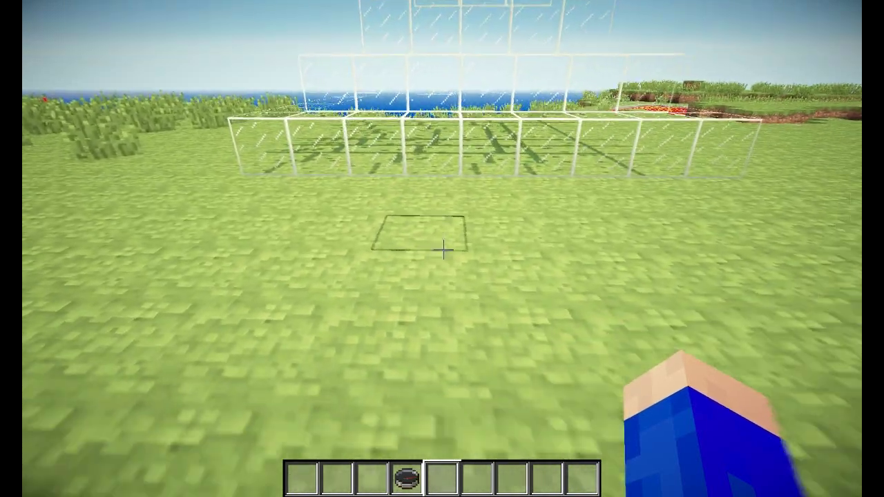
key(t)
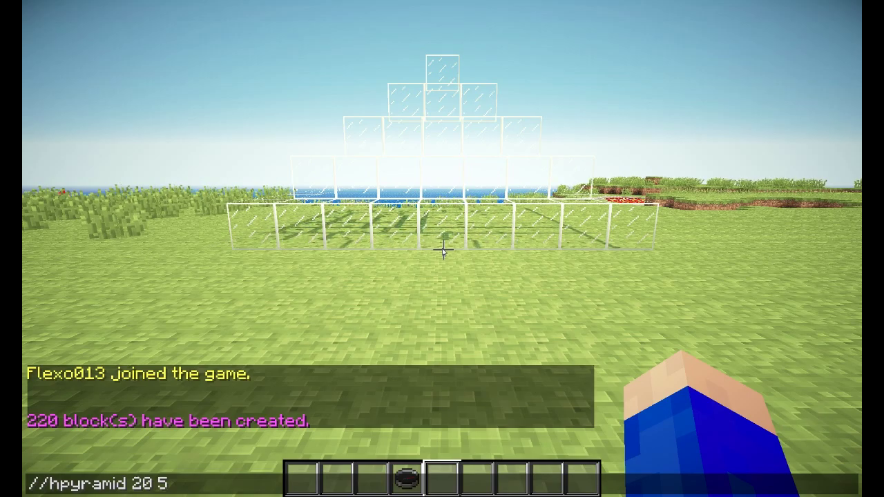
key(Return)
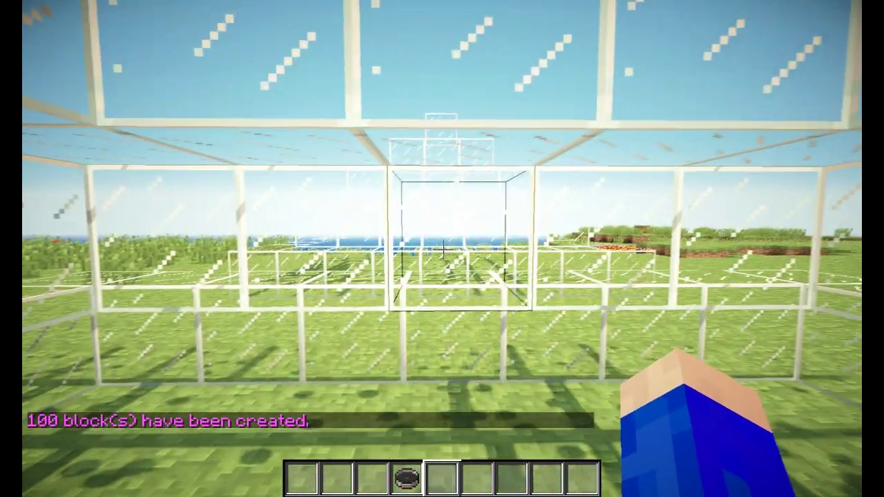
- Break glass blocks out of the pyramid's wall to make an opening and enter through it to inspect the inside
scroll(443, 250, up, 1)
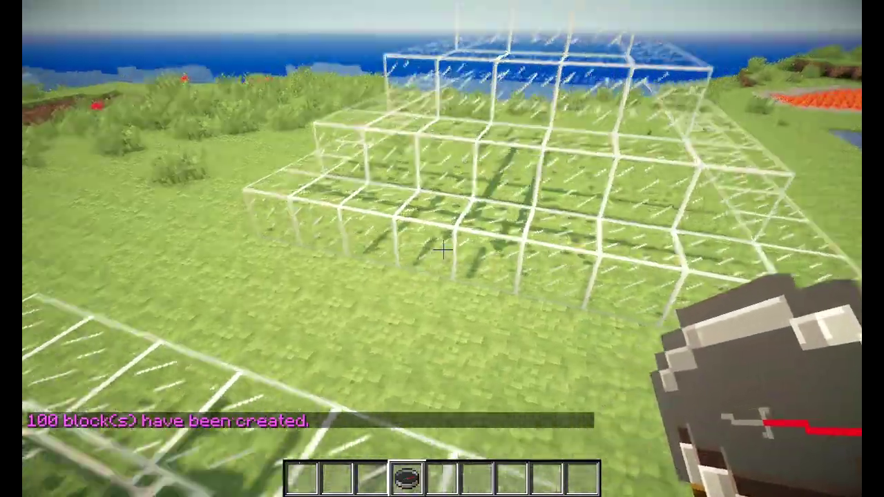
key(5)
click(444, 250)
click(444, 249)
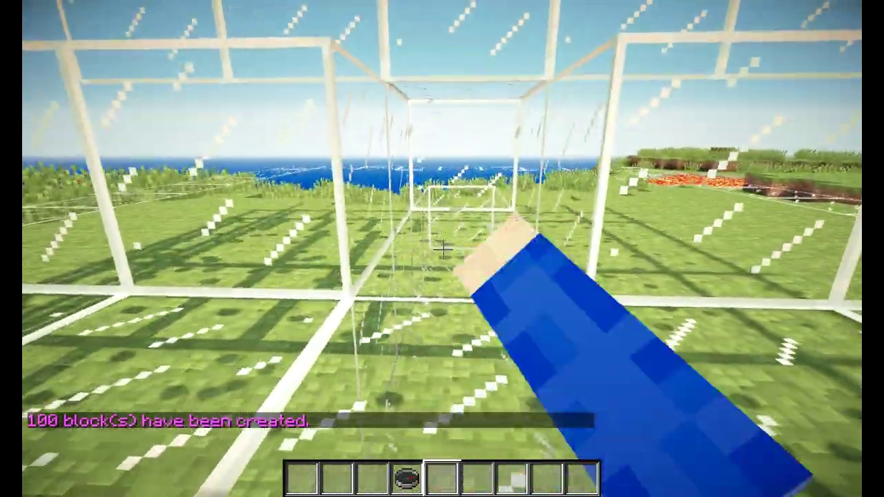
click(444, 249)
key(w)
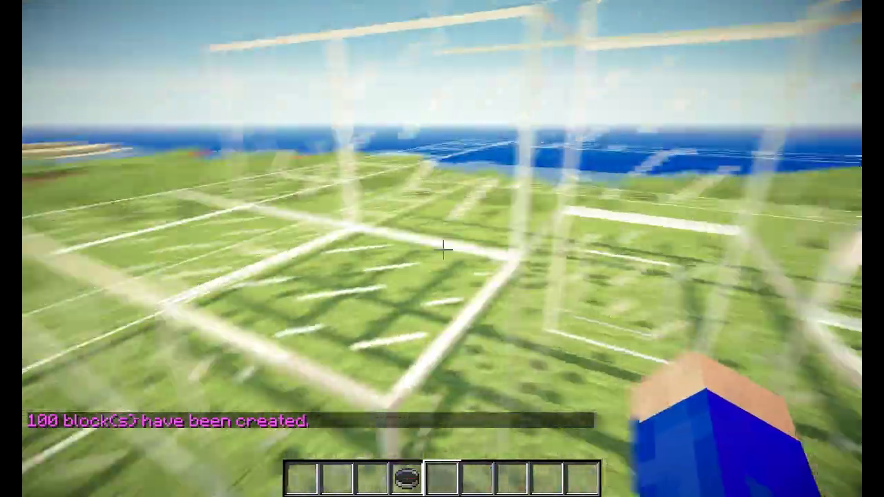
- Fly above the grass near the two pyramids and generate a solid glass sphere with //sphere using block ID 20
key(space)
key(s)
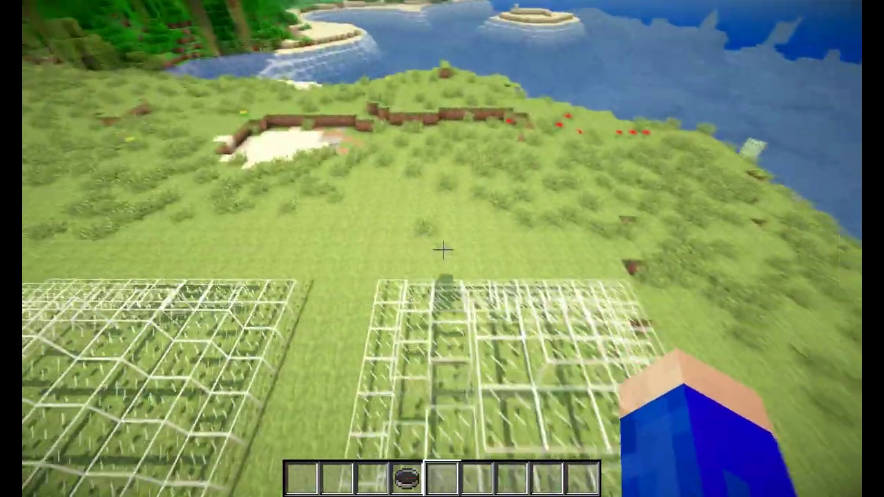
key(s)
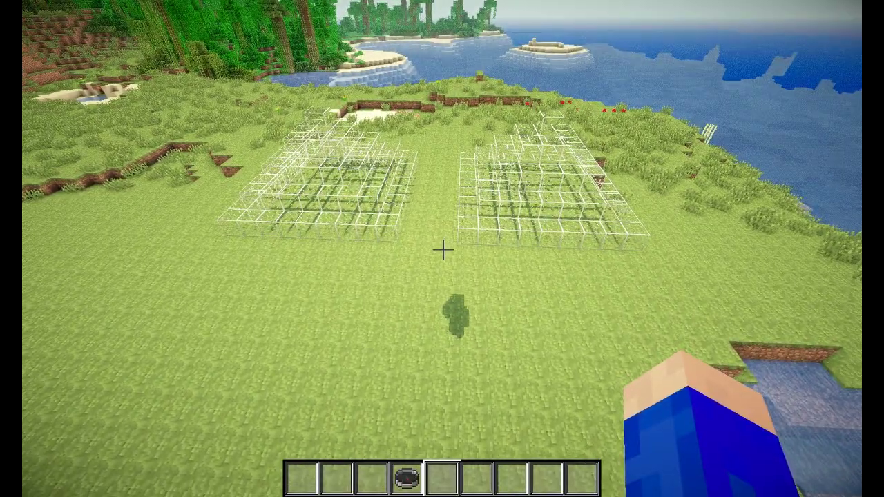
key(w)
key(a)
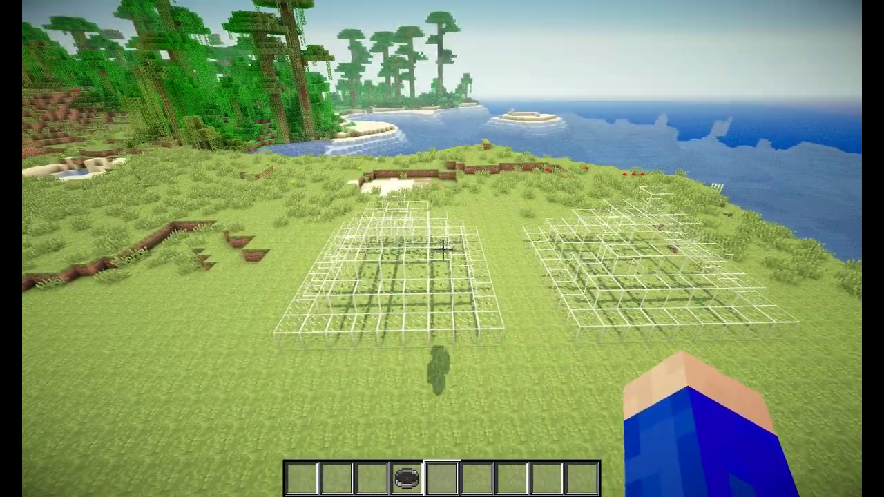
key(w)
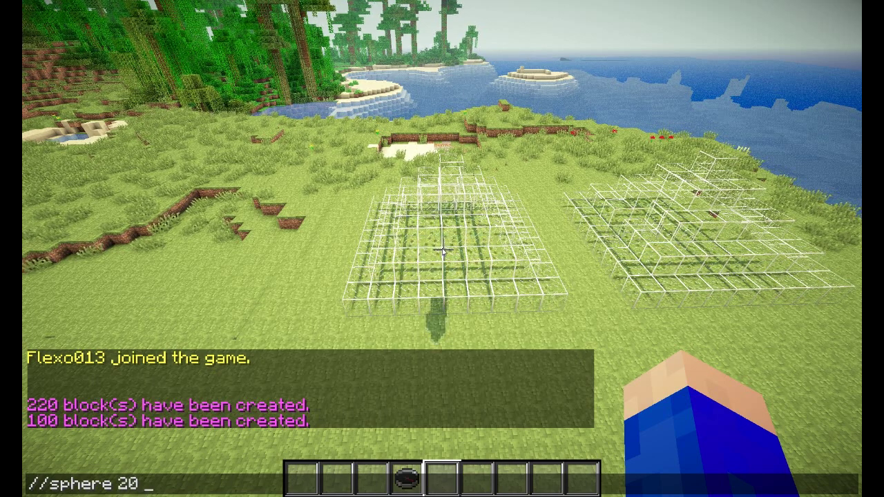
key(Return)
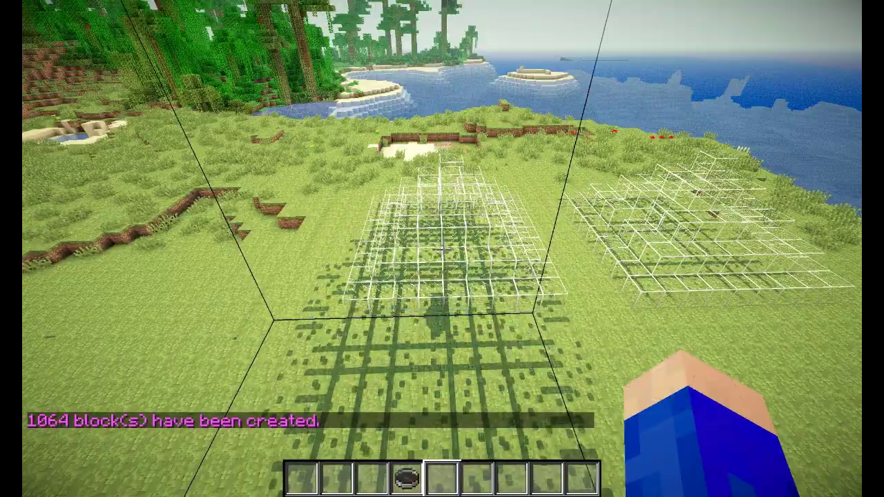
- Leave the glass sphere and examine its shape from the side and from above
scroll(443, 249, up, 1)
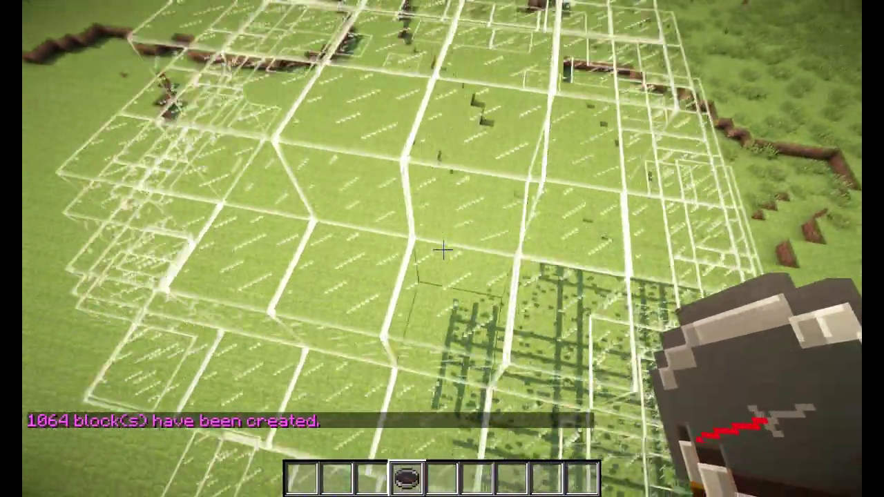
key(s)
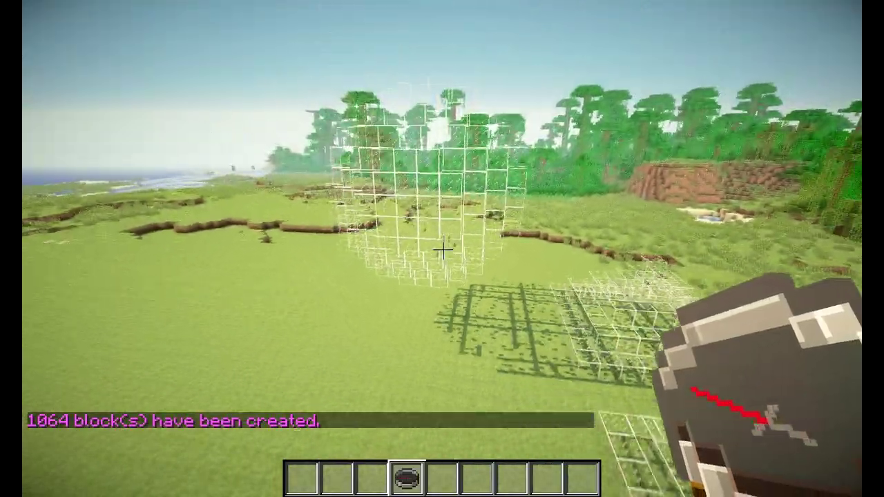
key(5)
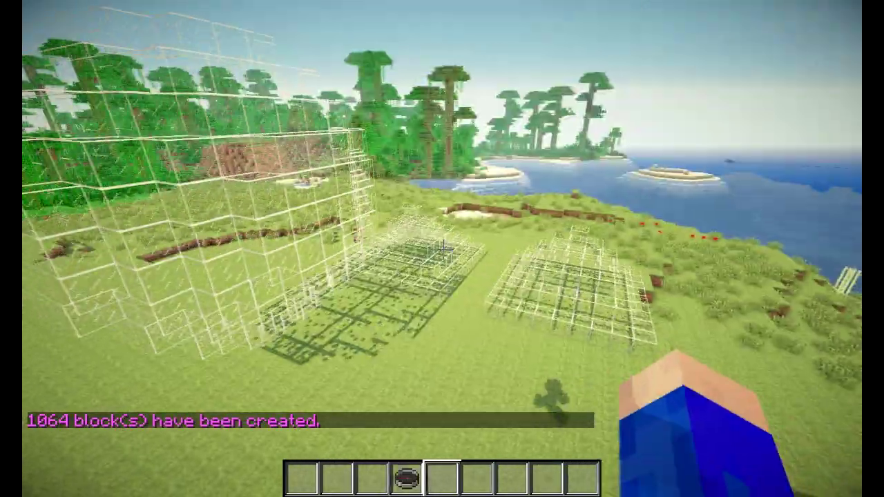
key(s)
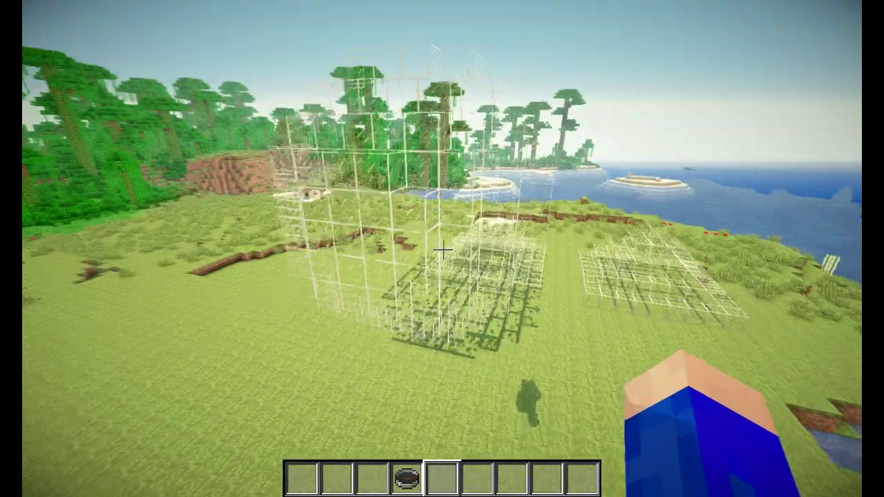
key(w)
key(space)
key(s)
key(a)
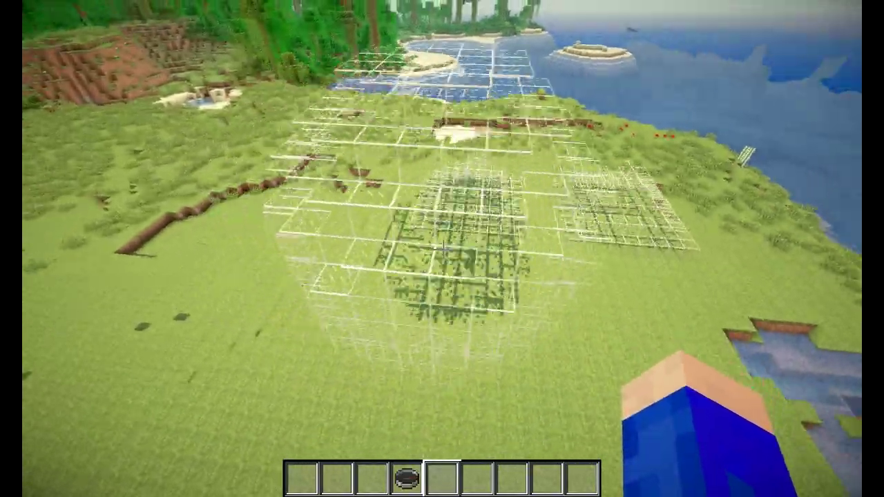
key(d)
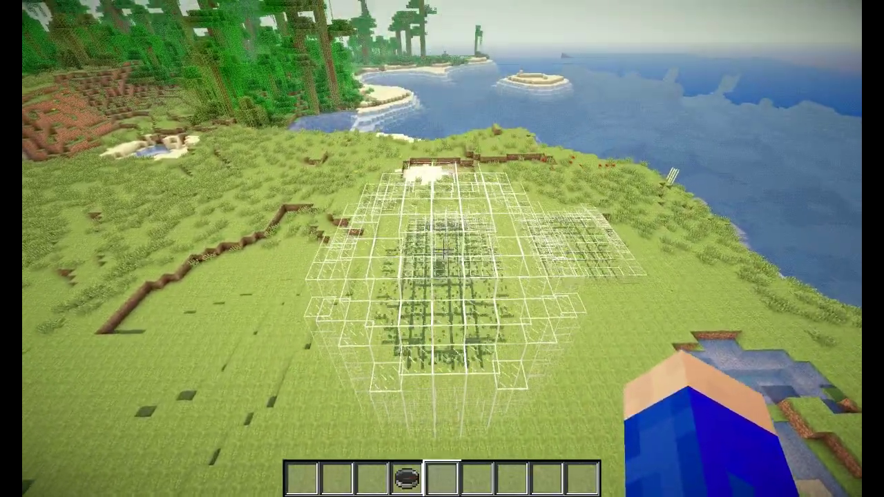
- Generate a hollow glass sphere above the solid one with //hsphere 20 5 and view it from a distance
key(t)
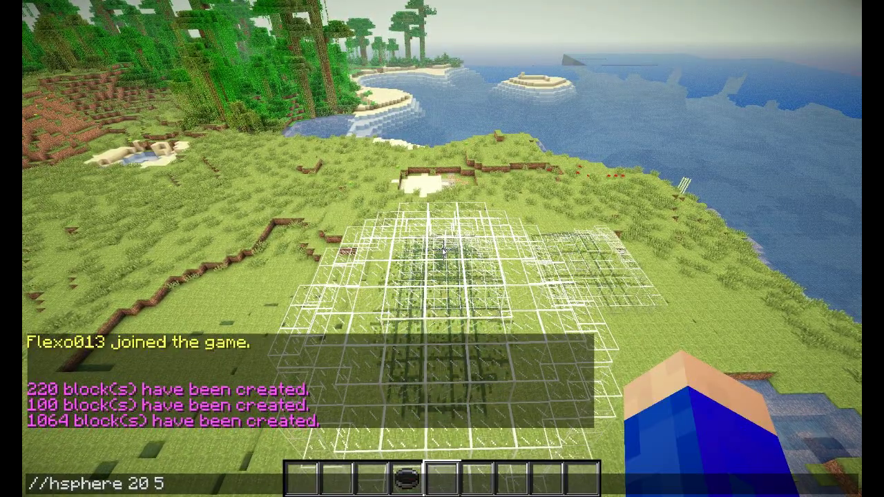
key(Return)
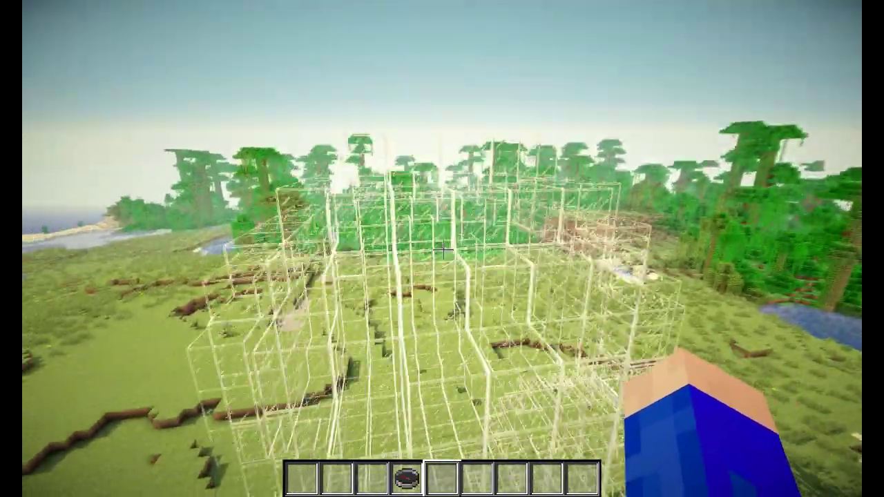
key(s)
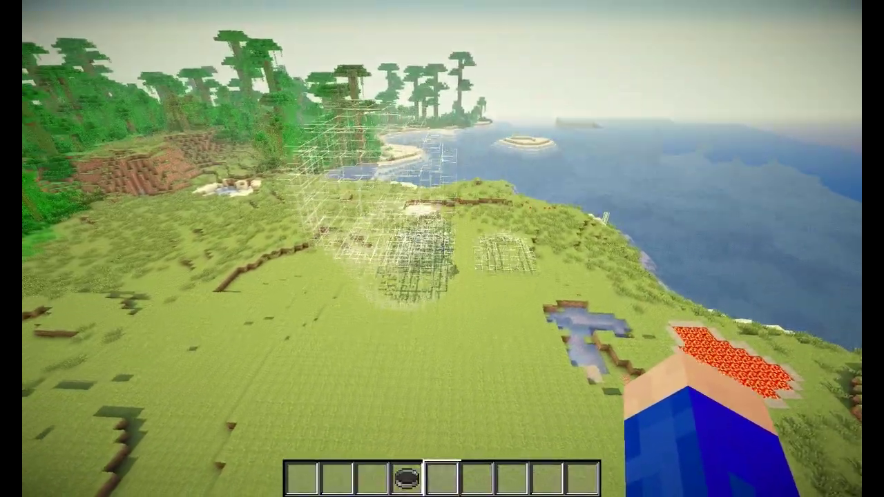
key(w)
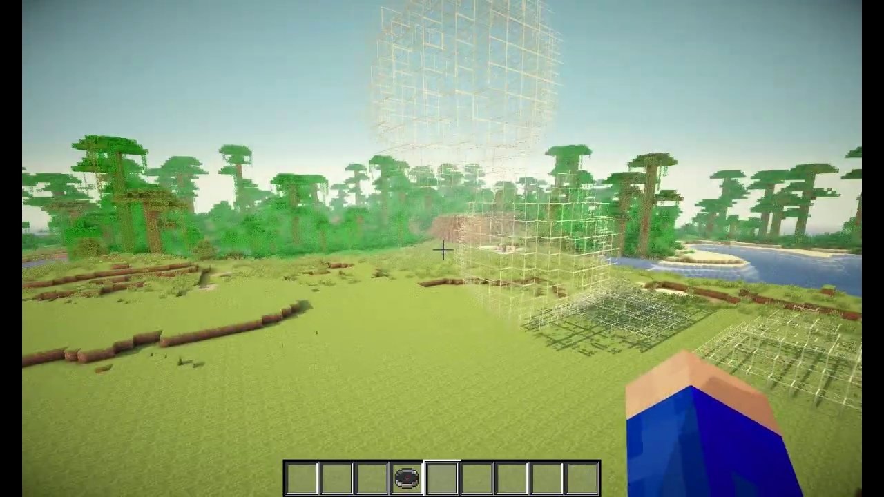
- Remove both glass spheres and both glass pyramids by running //undo repeatedly
text(t//undo)
key(Return)
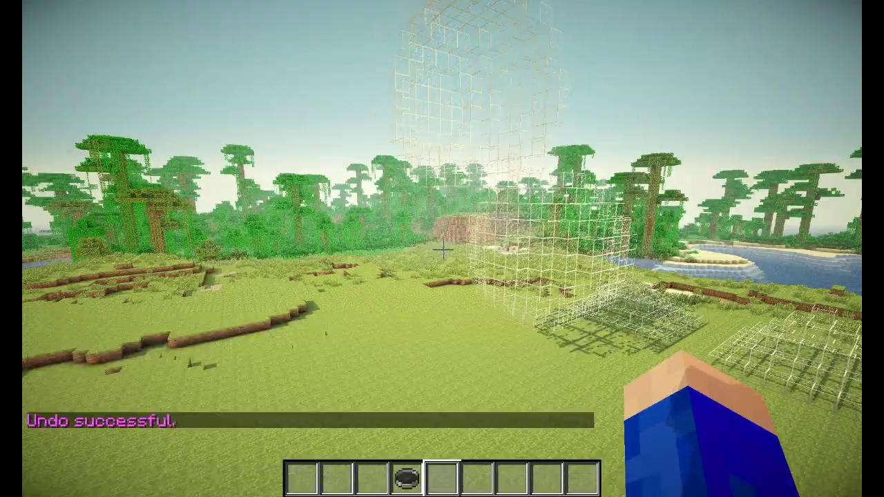
key(t)
key(Escape)
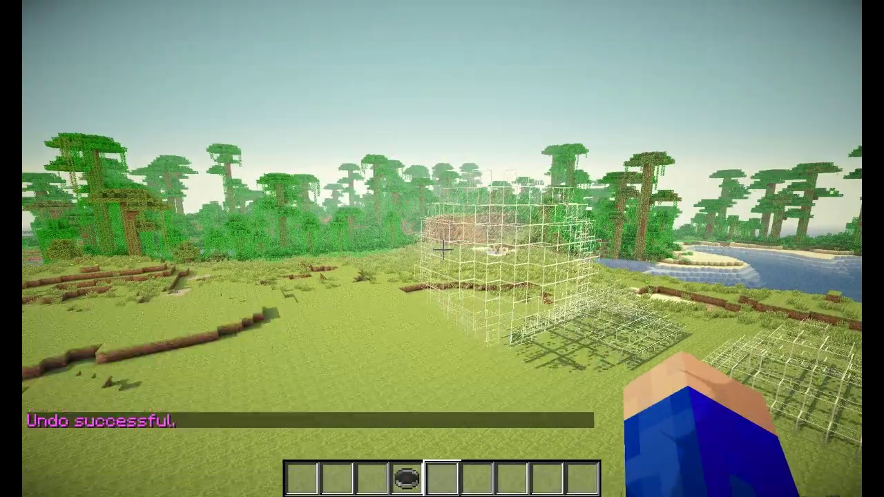
text(t//undo)
key(Return)
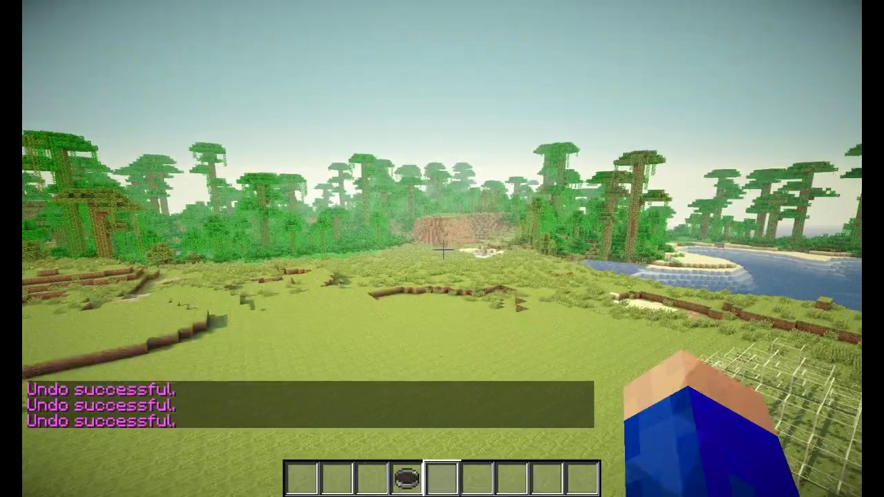
text(t//undo)
key(Return)
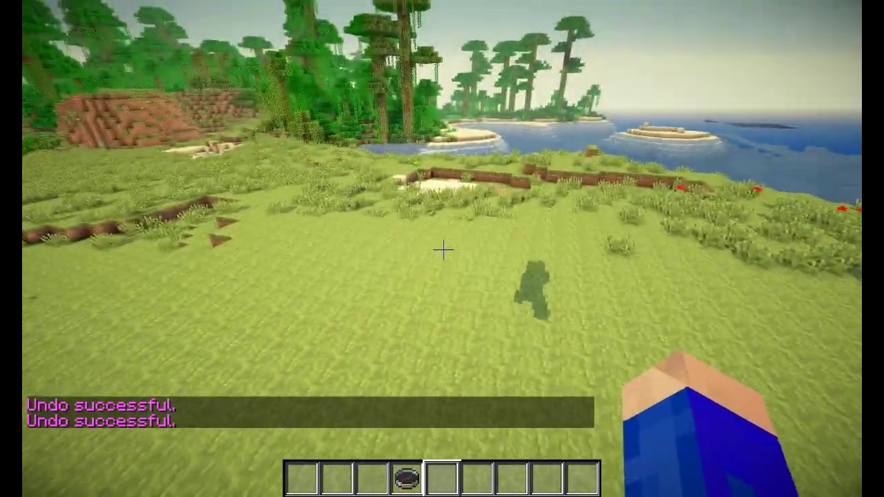
- Land on the cleared grass and generate a white wool cylinder with //cyl using block ID 35
key(shift)
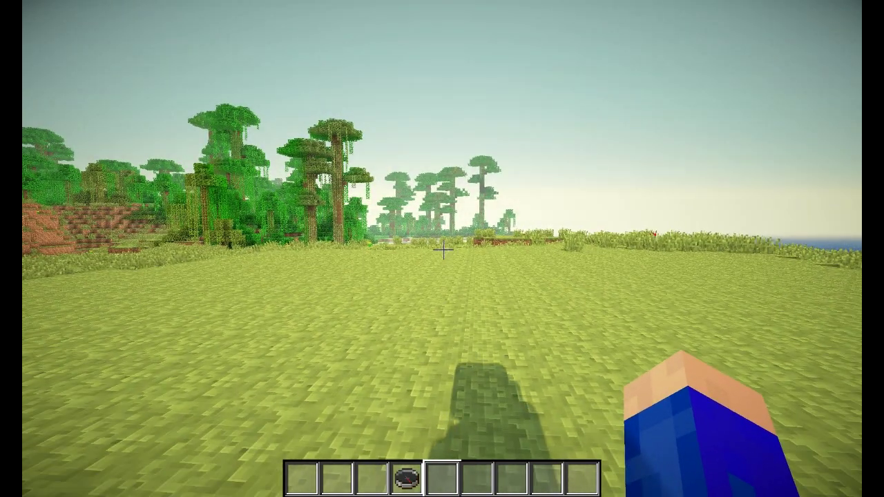
key(t)
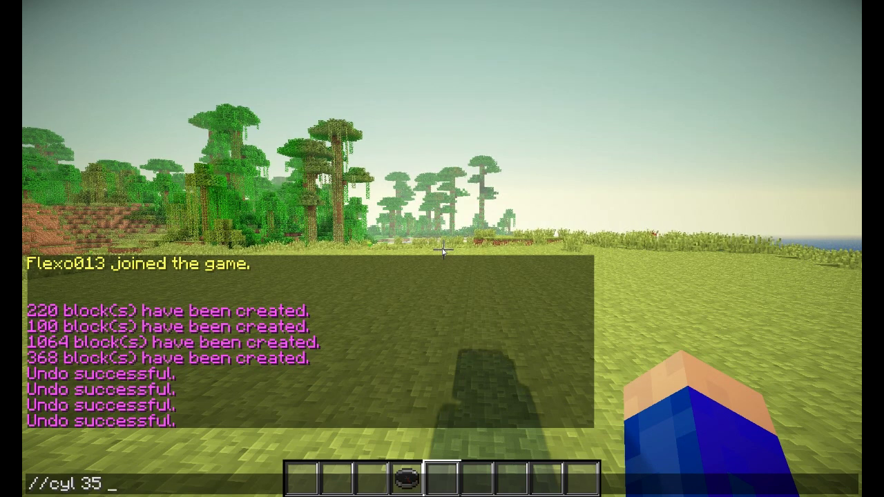
key(Return)
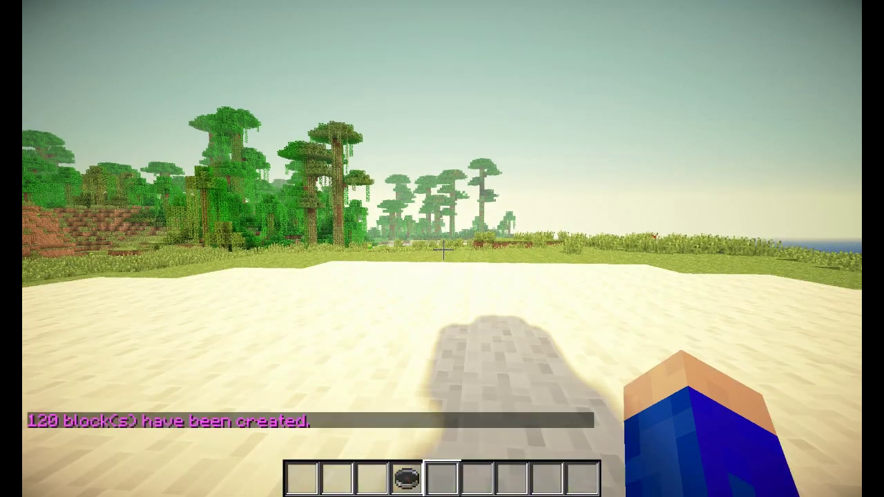
key(space)
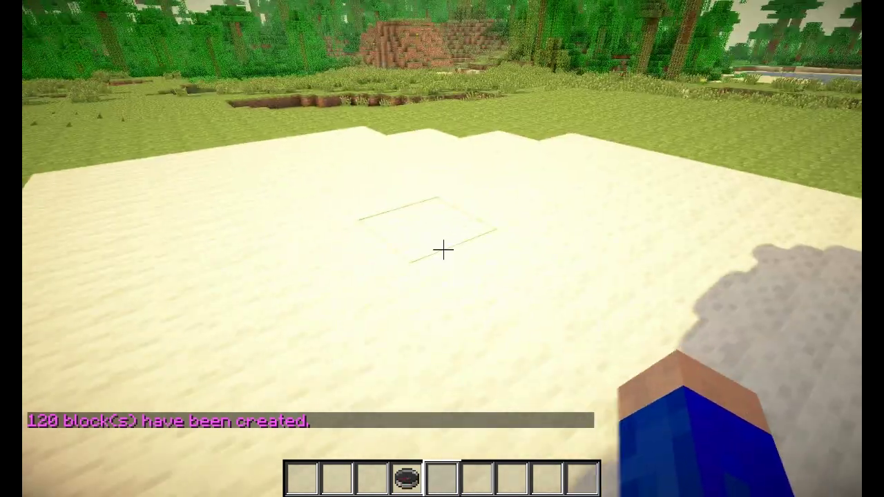
- View the flat wool cylinder from above and from the side, and remove it with //undo
key(space)
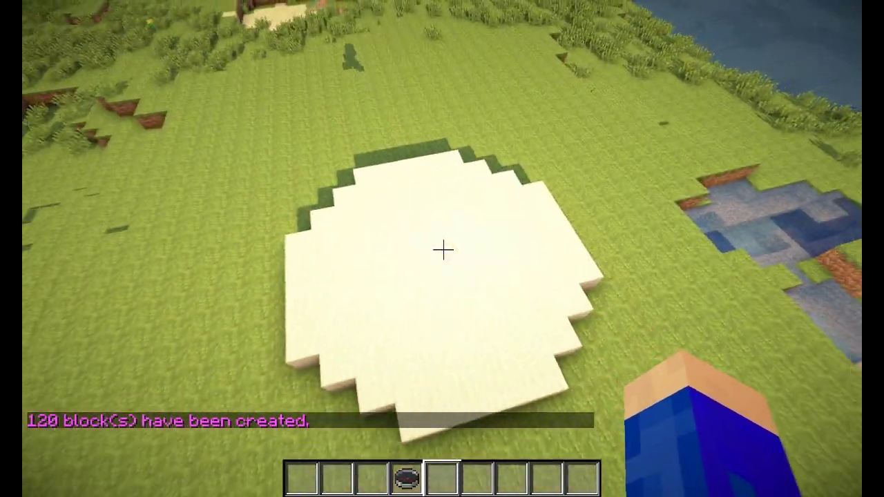
key(shift)
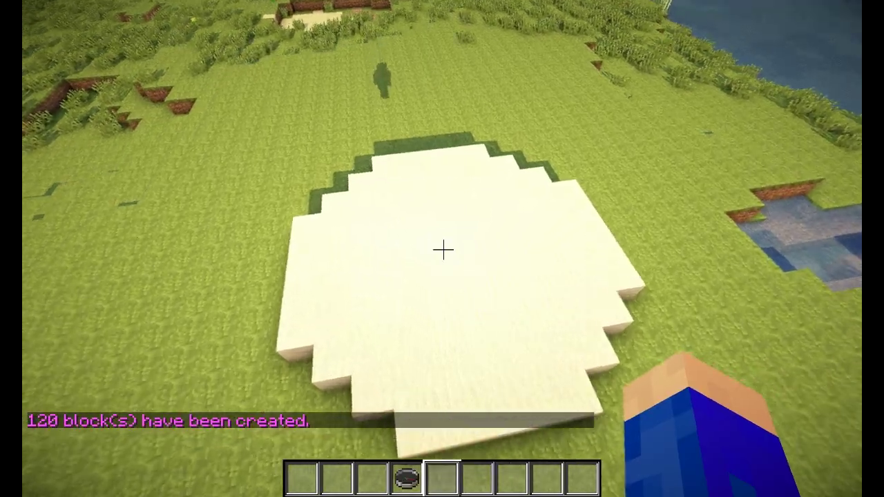
key(s)
key(shift)
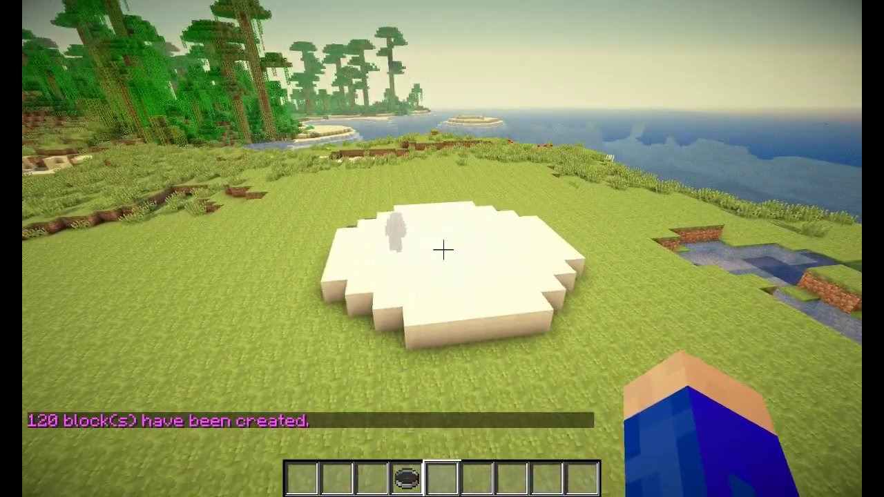
key(w)
key(slash)
text(/)
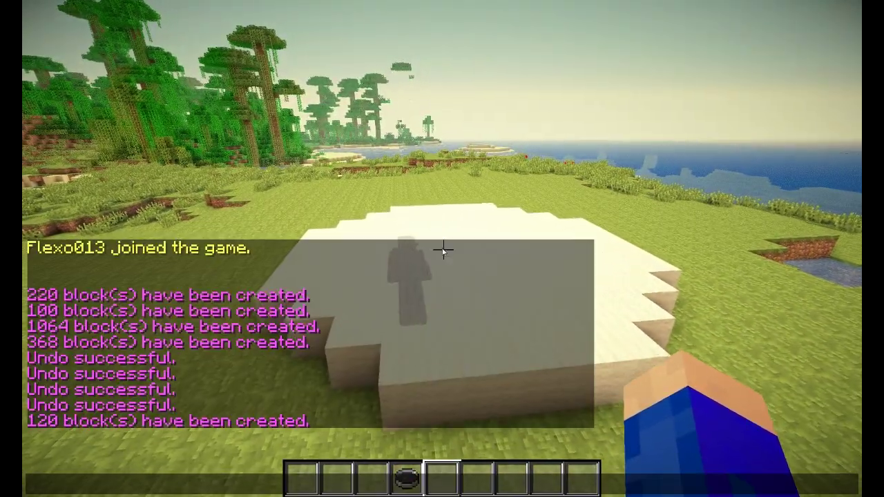
text(undo)
key(Return)
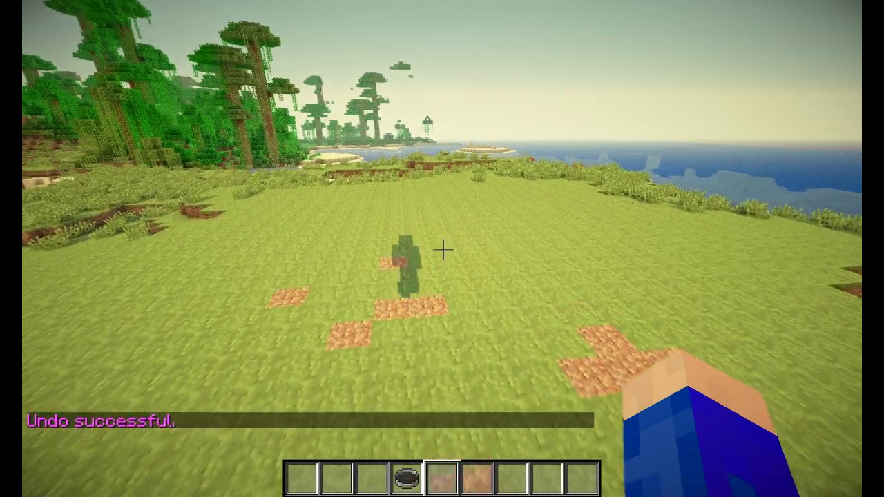
- Generate a solid white wool cylinder 4 blocks high with //cyl 35 5 4 and back away from it
key(t)
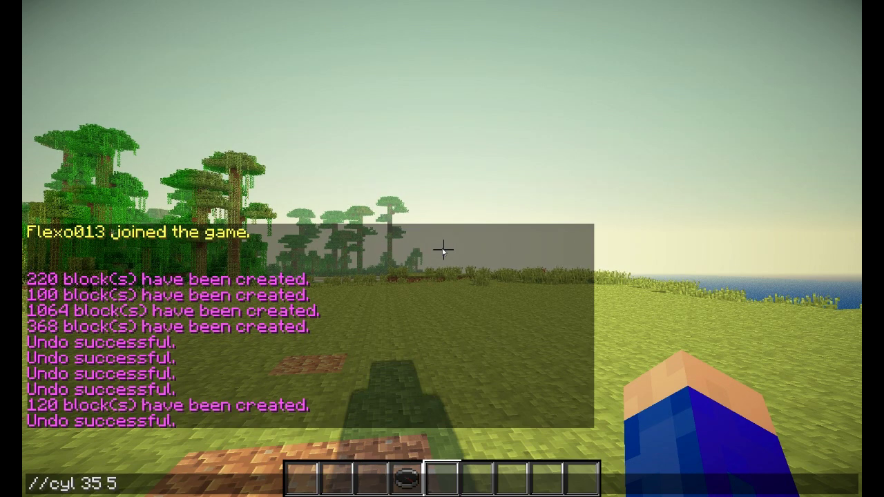
key(Return)
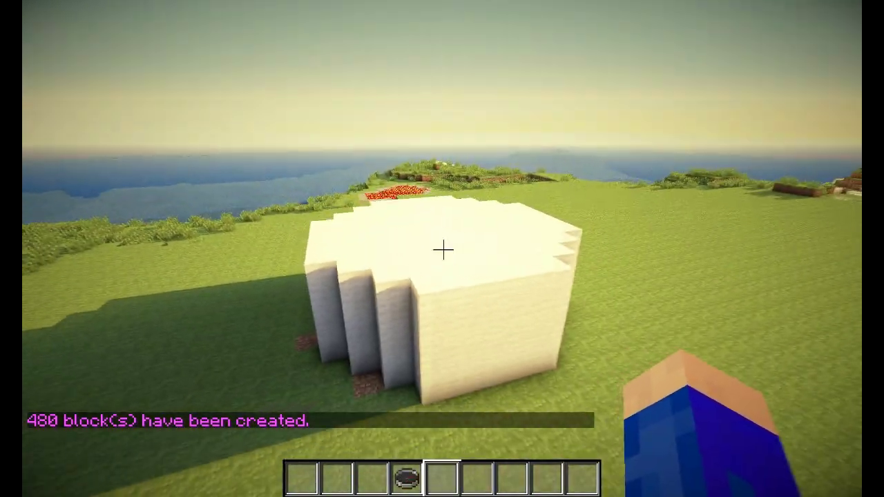
key(s)
key(shift)
key(w)
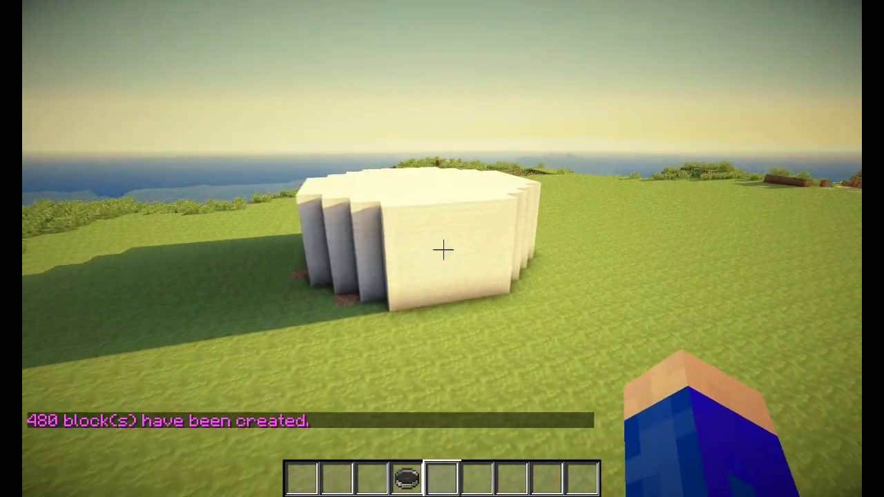
- Fly around the solid wool cylinder and examine its stepped sides and flat top
key(d)
key(d)
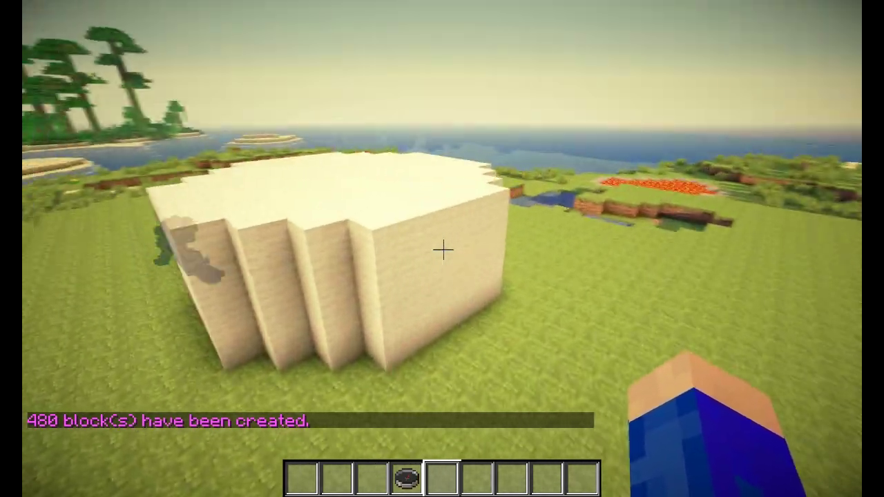
key(w)
key(s)
key(d)
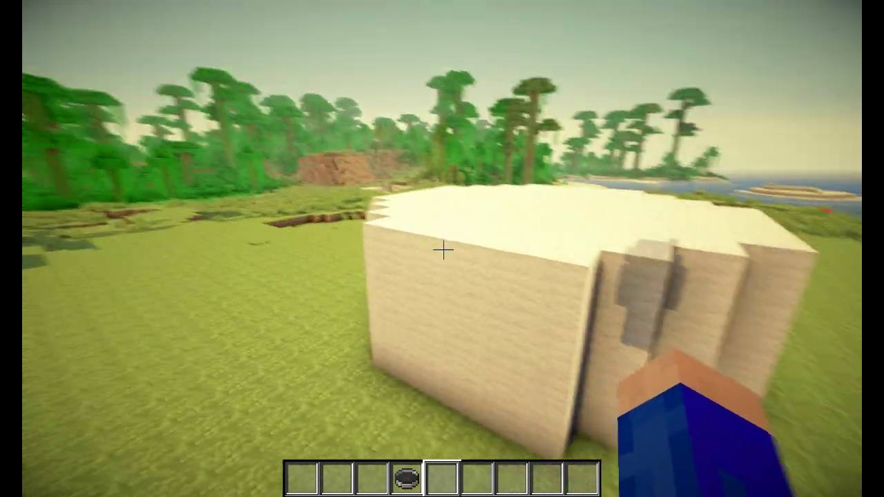
key(w)
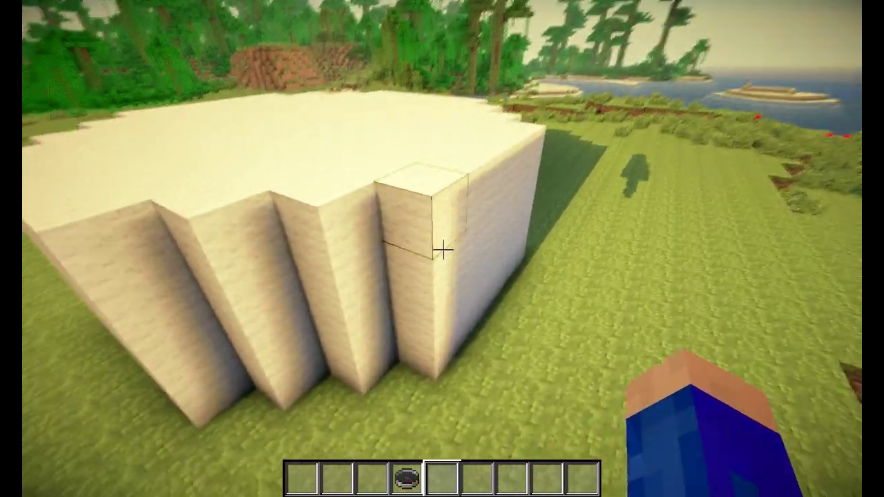
key(a)
key(space)
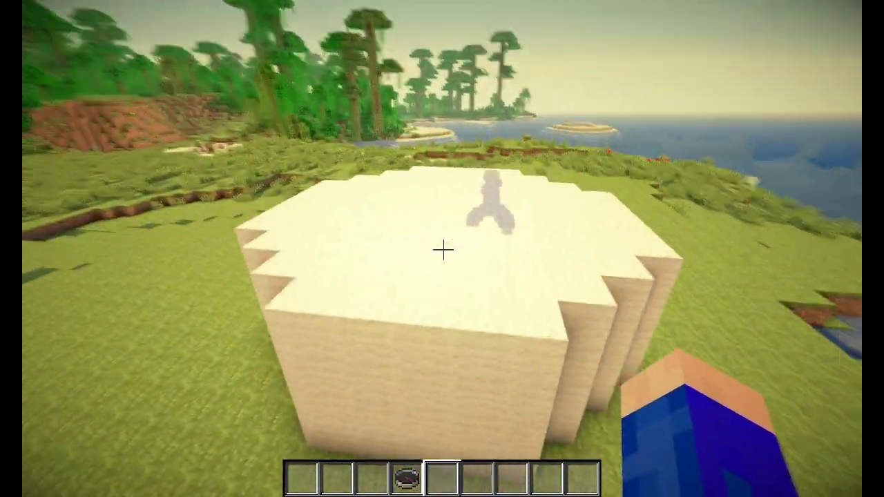
key(s)
key(shift)
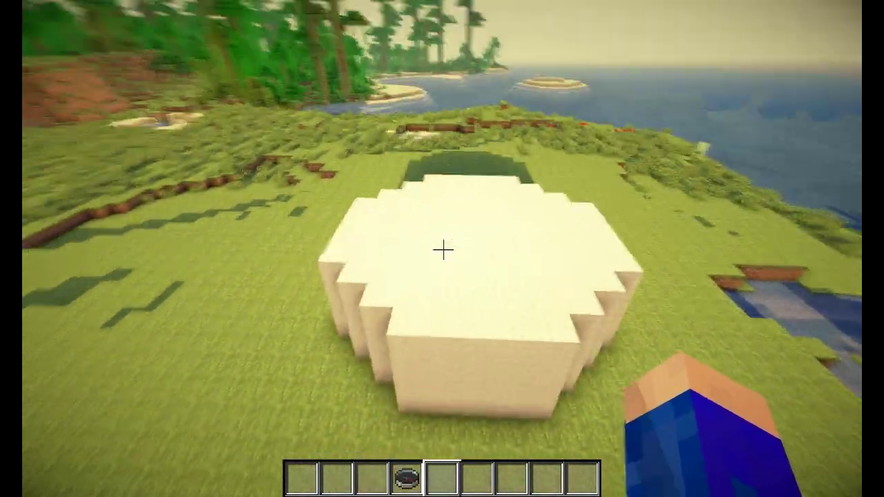
key(w)
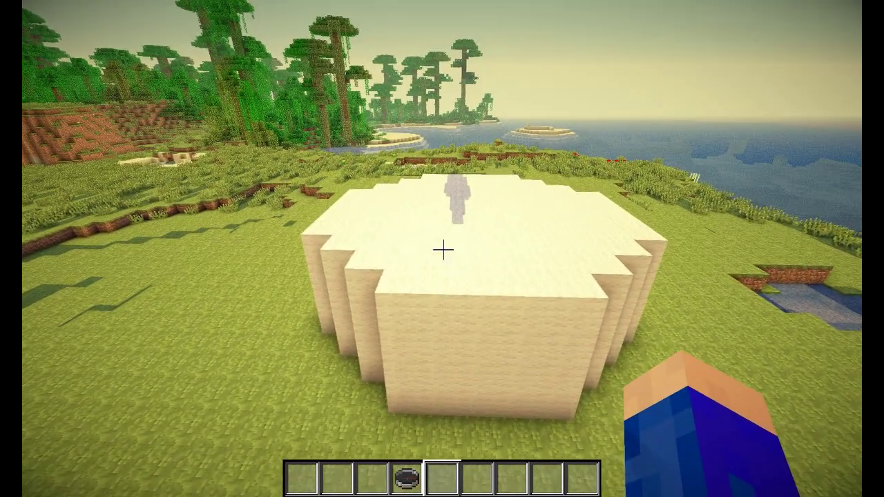
- Land on the grass beside the solid cylinder, generate a hollow one with //hcyl 35 5 4, and rise out of it
key(shift)
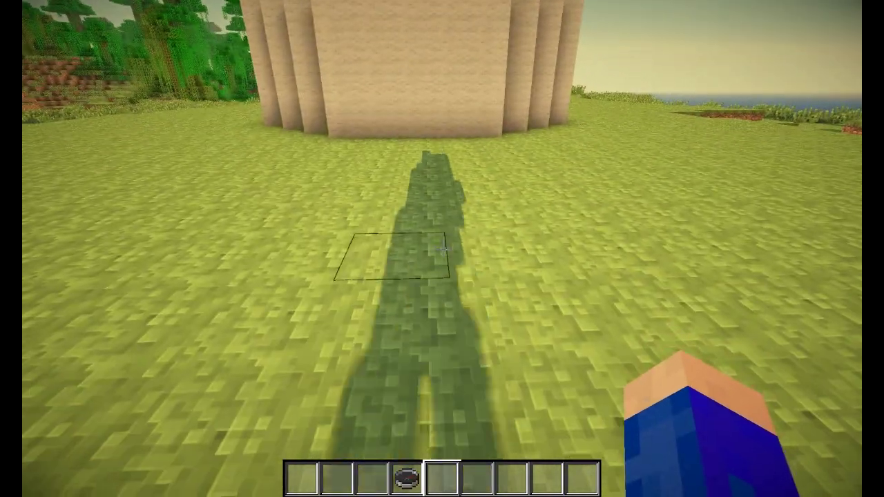
key(t)
key(Up)
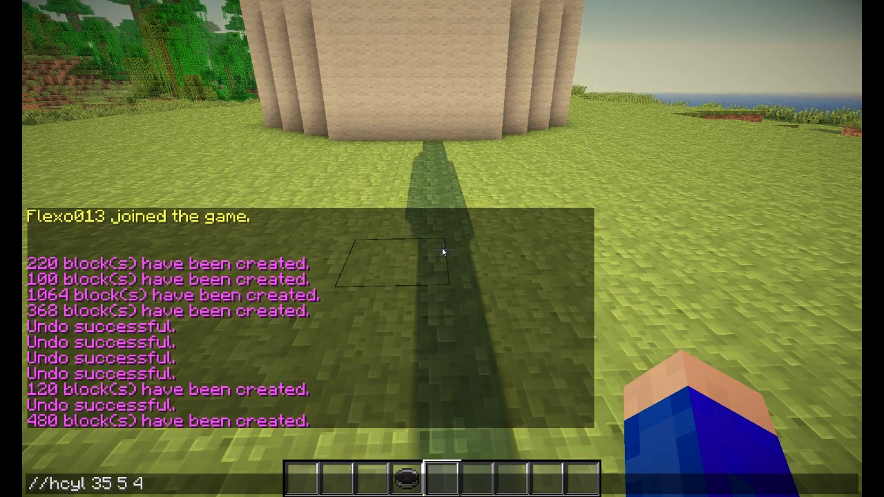
text(h)
key(Return)
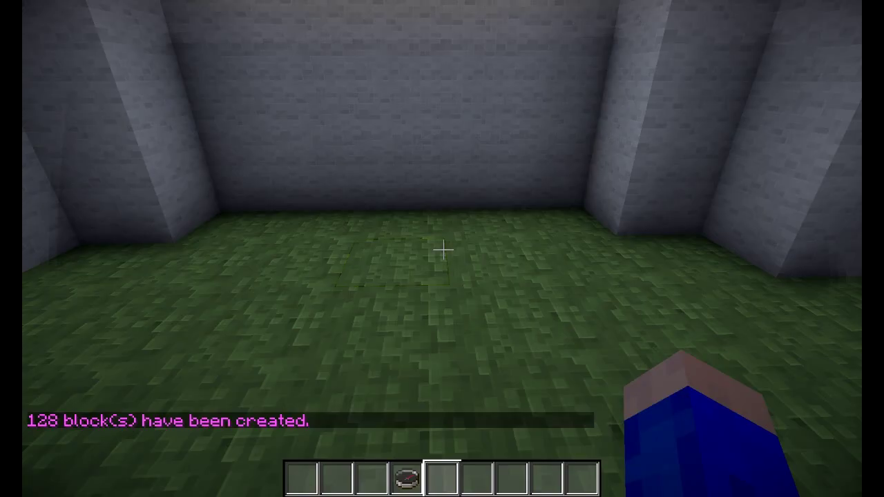
key(space)
key(s)
key(space)
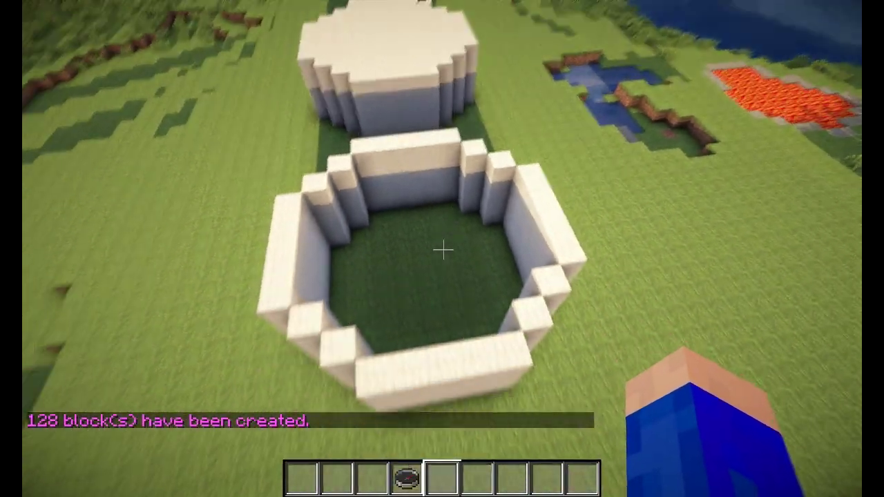
- Compare the hollow wool cylinder with the solid one from above and from the side
key(d)
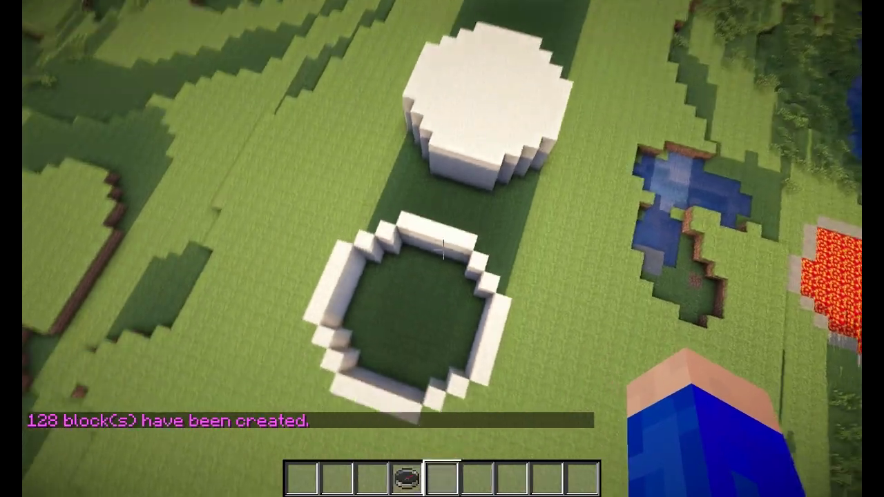
key(shift)
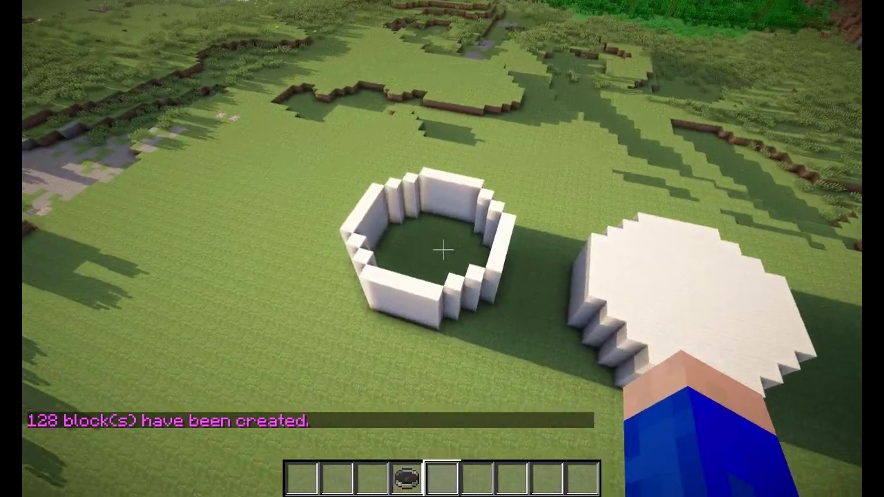
key(w)
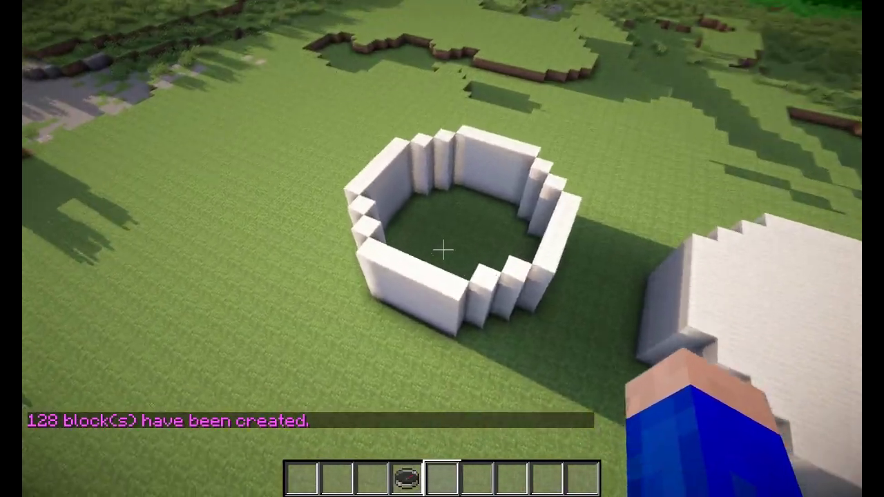
key(s)
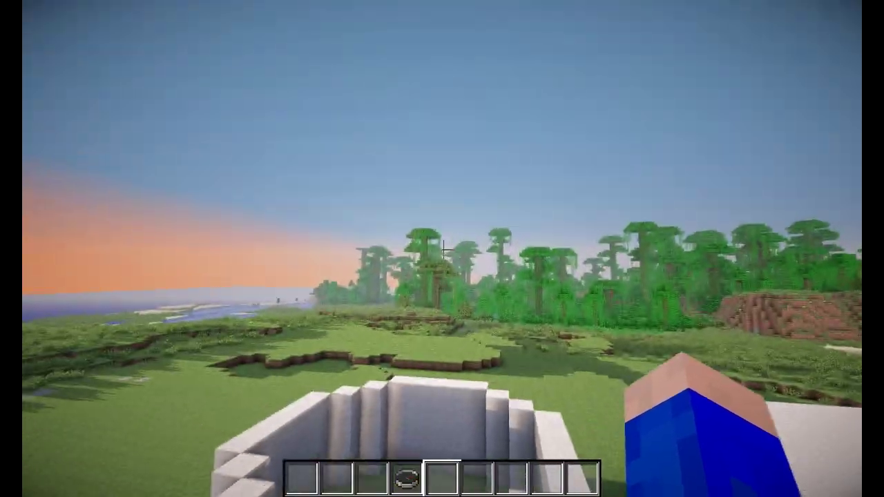
key(w)
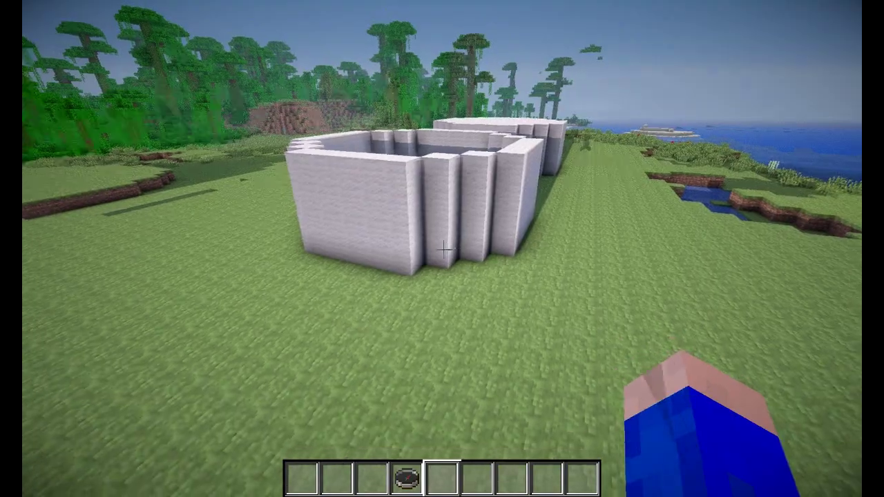
key(d)
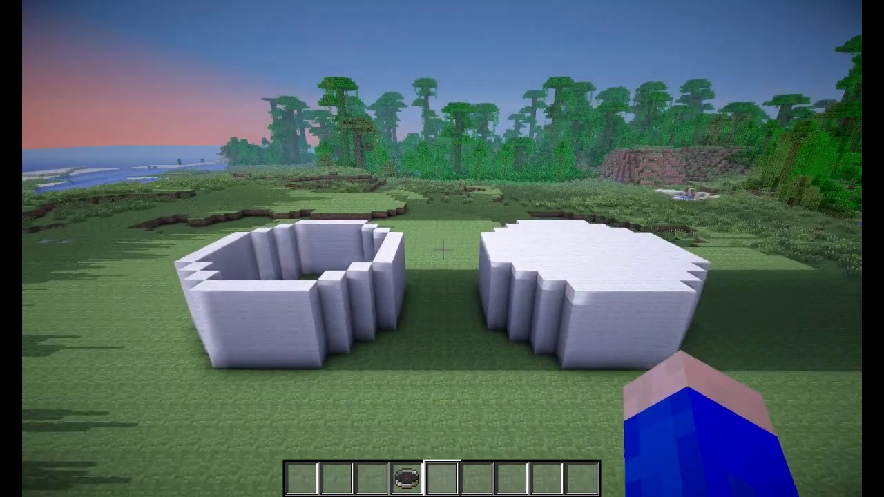
key(w)
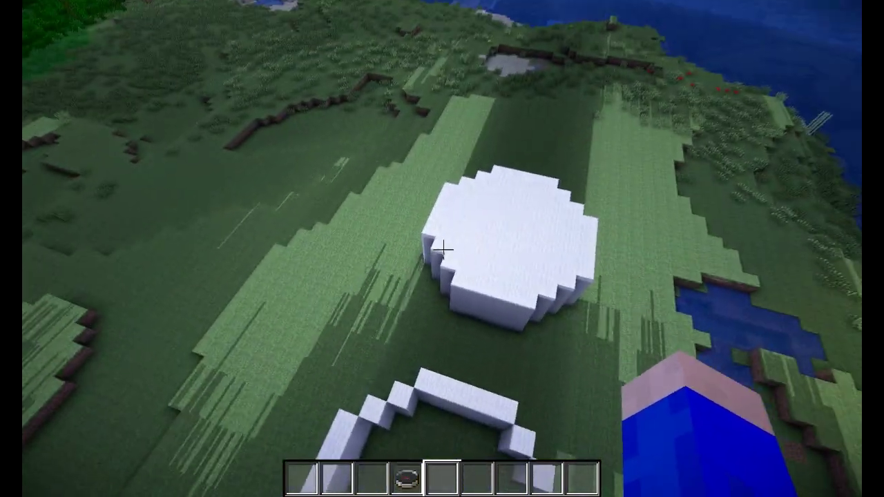
- Switch the world back to daylight with /time set 5000
text(t/time )
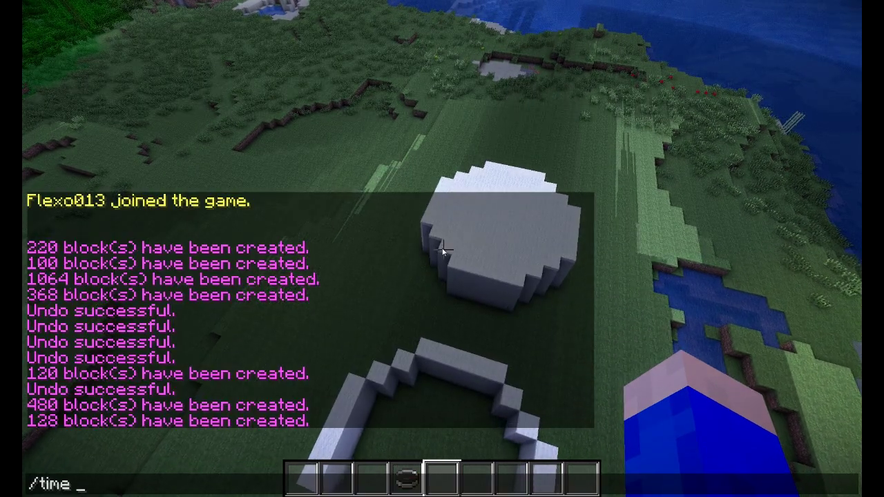
text(set 5000)
key(Return)
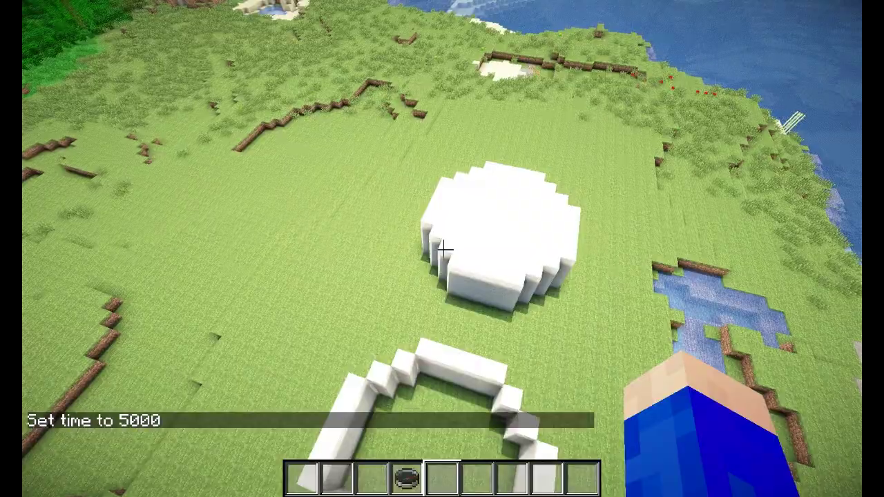
- Generate a hollow wool ellipsoid with //hsphere 35 5,10,15 and break through its end wall to fly outside
text(t//)
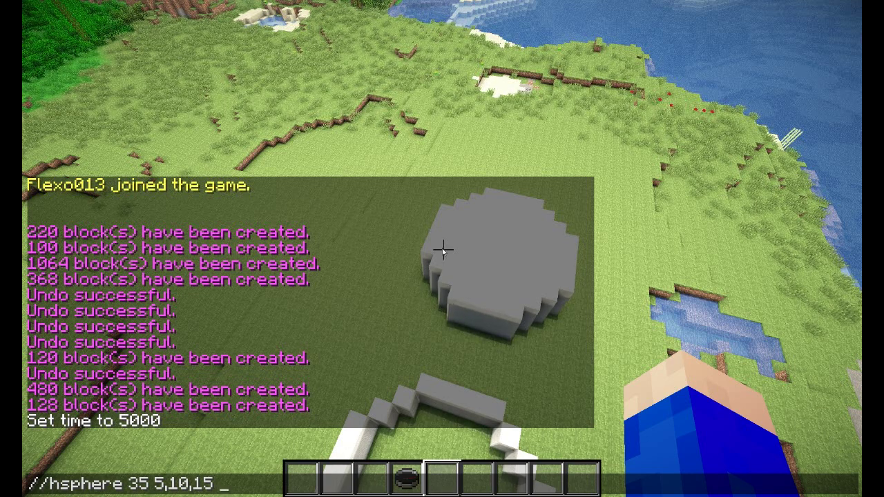
key(Return)
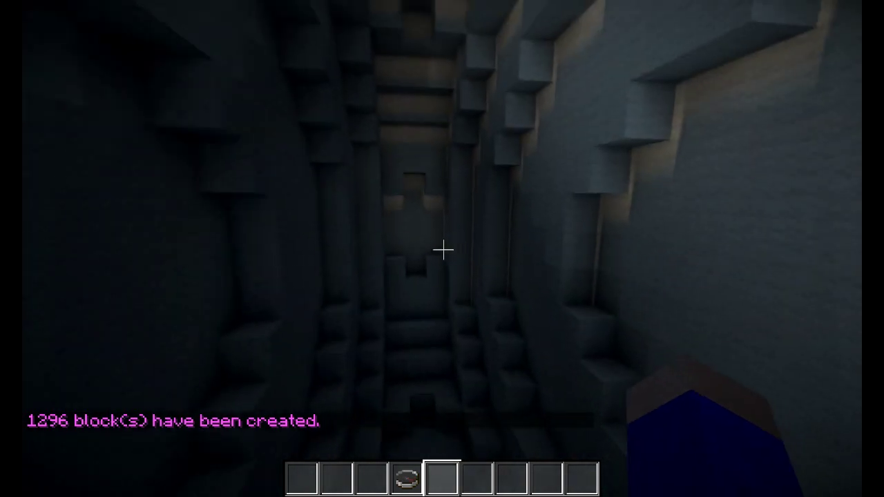
key(w)
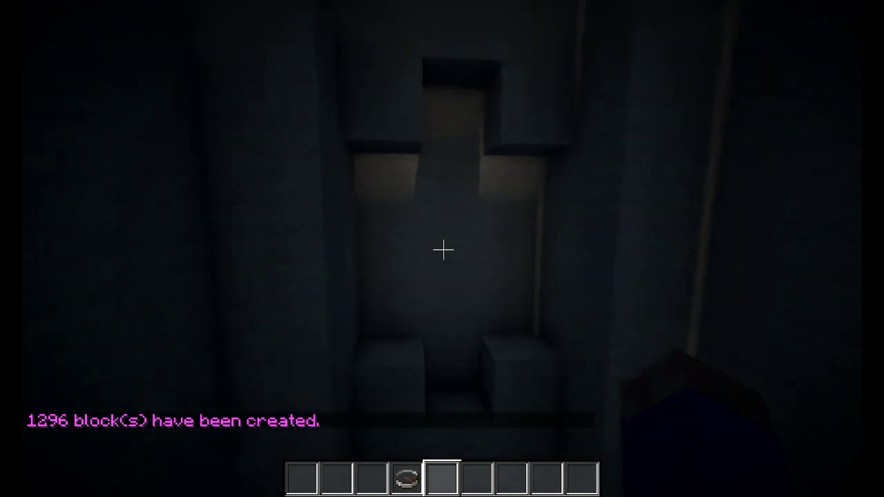
click(443, 249)
click(443, 249)
key(w)
click(444, 250)
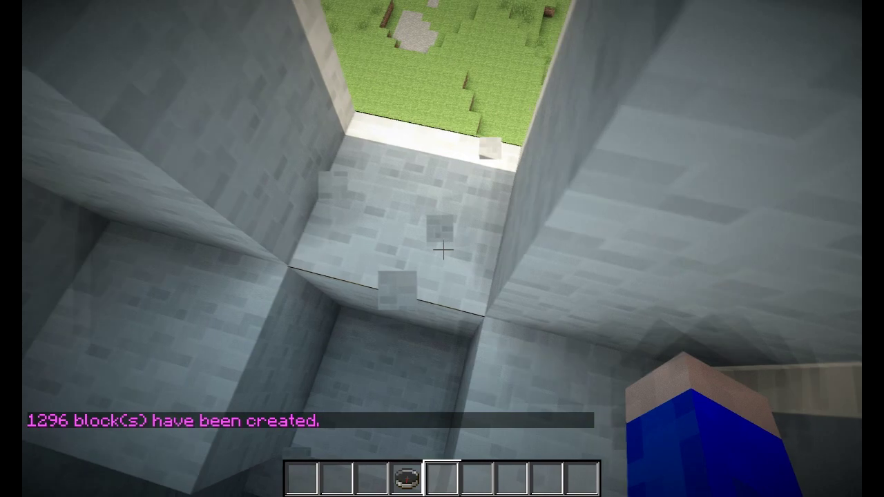
click(444, 249)
key(w)
key(s)
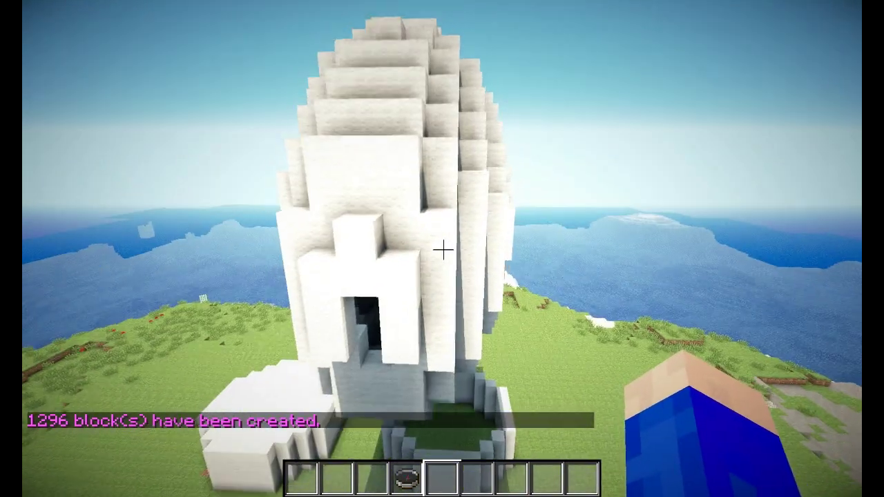
- Examine the wool ellipsoid's different proportions from its narrow end and its broad side
key(d)
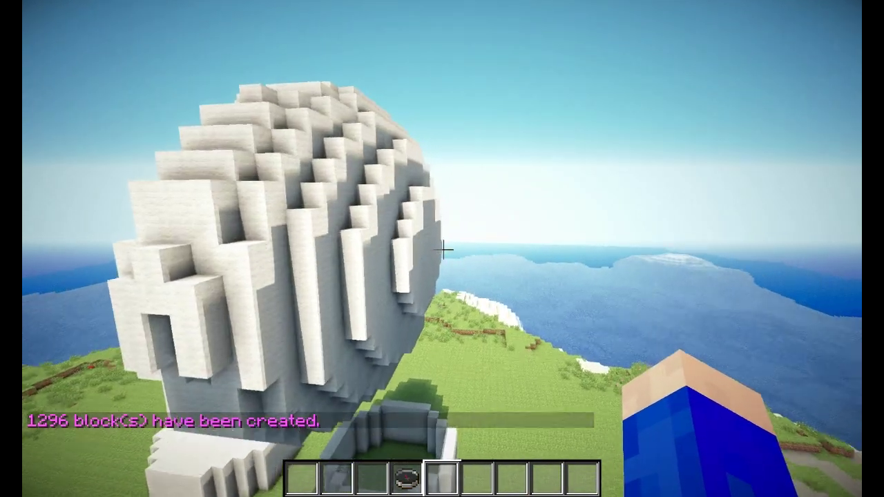
key(a)
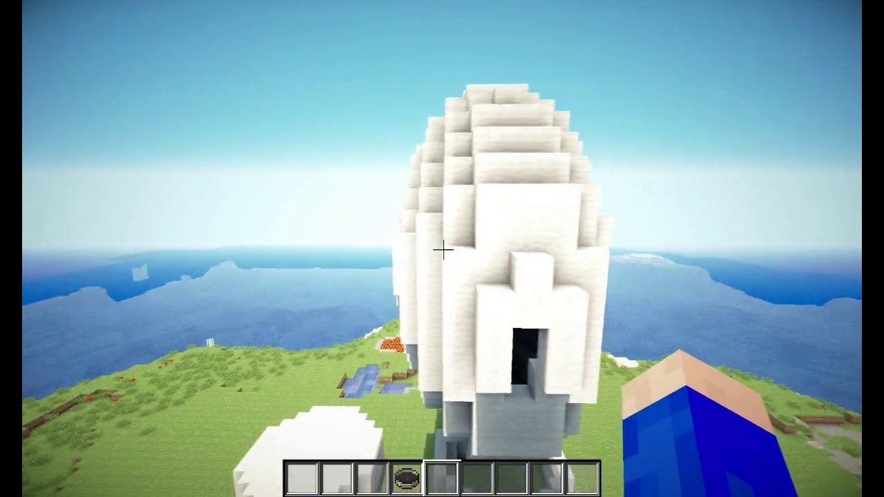
key(d)
key(w)
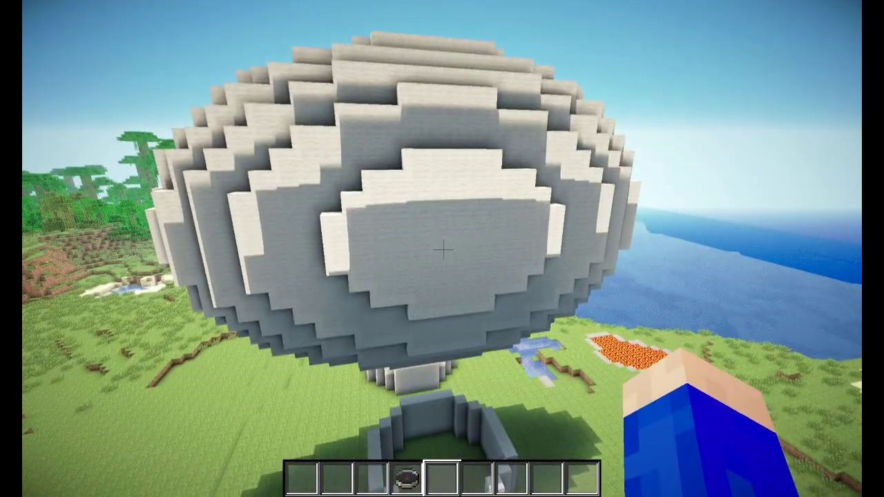
- Examine the stepped broad face of the wool ellipsoid from several heights and angles
key(w)
key(d)
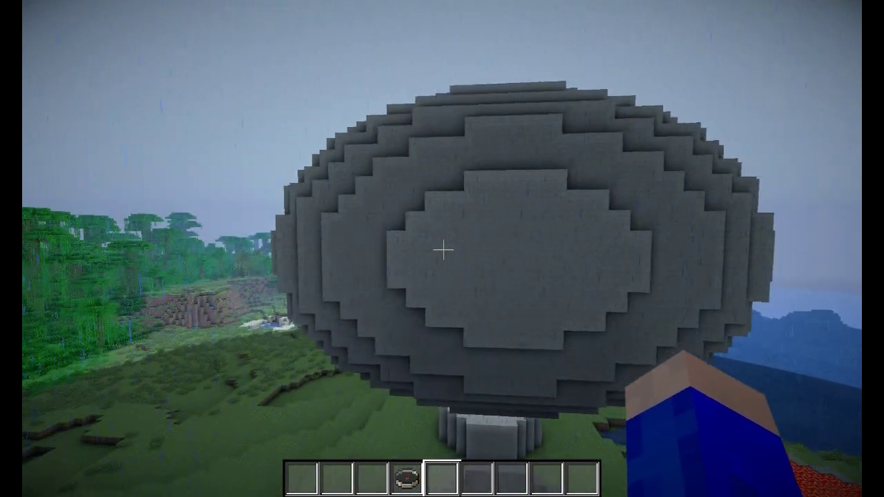
key(a)
key(d)
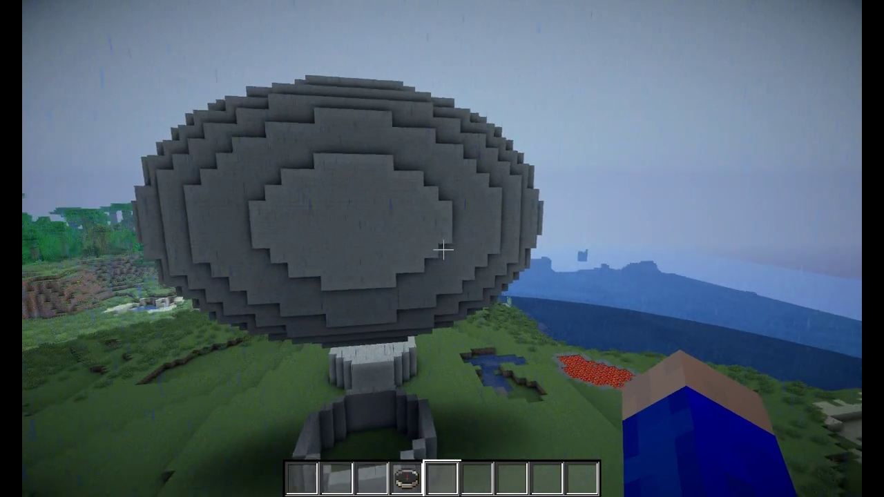
key(w)
key(space)
key(s)
key(a)
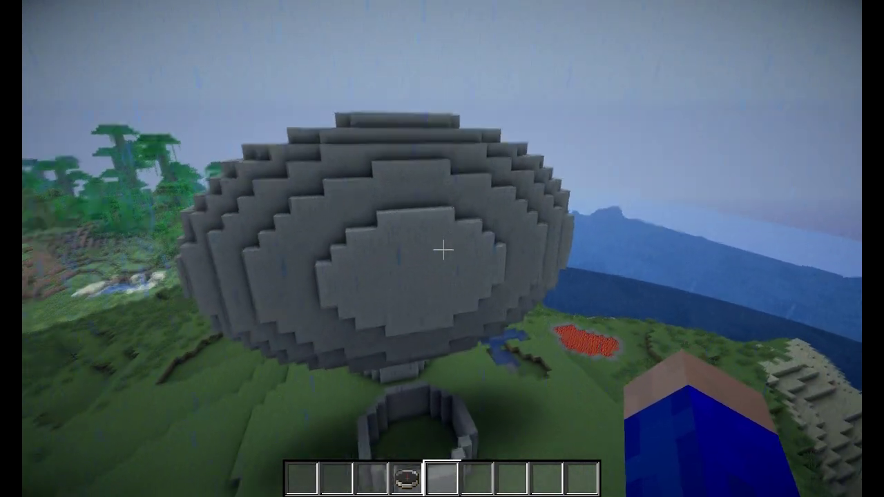
key(a)
key(w)
key(space)
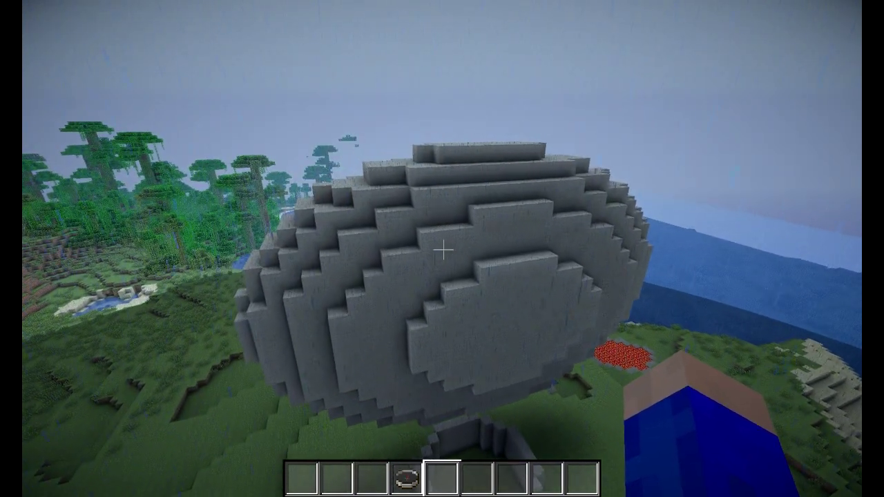
- Circle the ellipsoid's narrow end to its opposite broad face and view it from a distance and from below, alongside the two wool cylinders
key(a)
key(w)
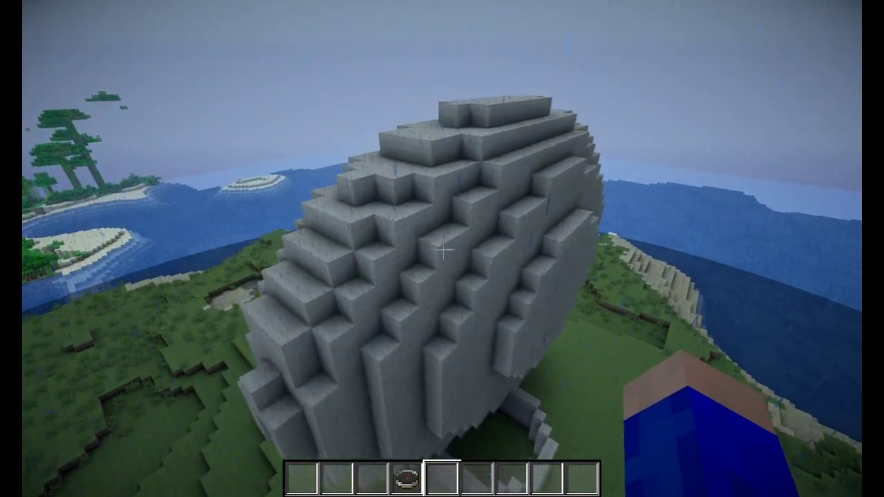
key(a)
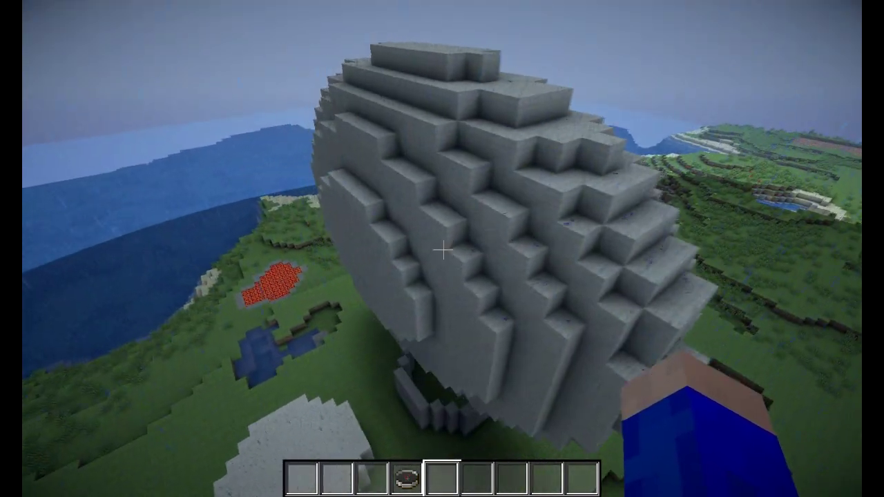
key(a)
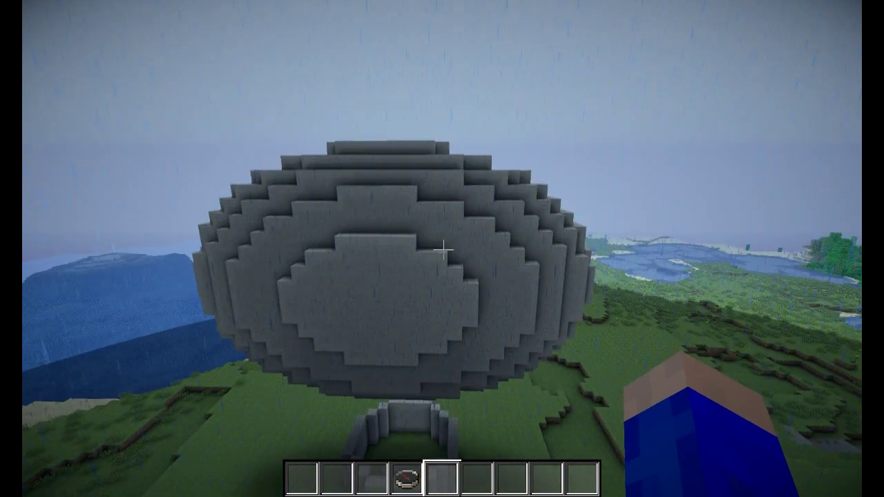
key(s)
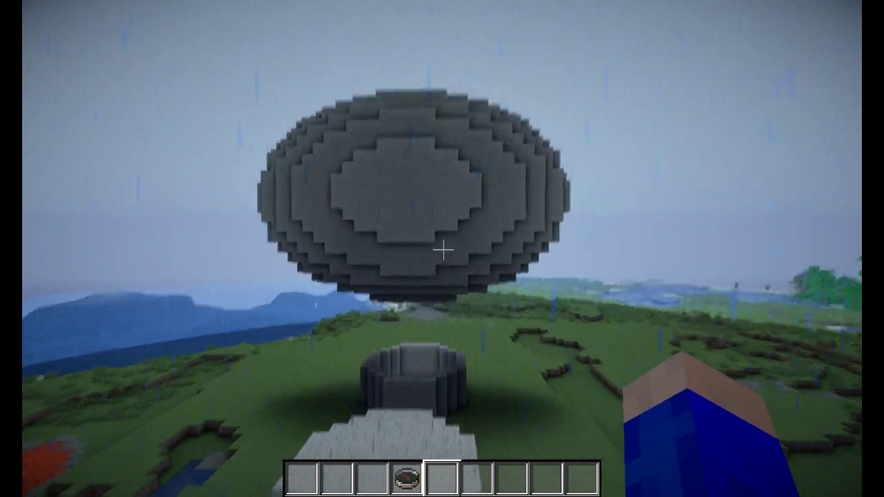
key(s)
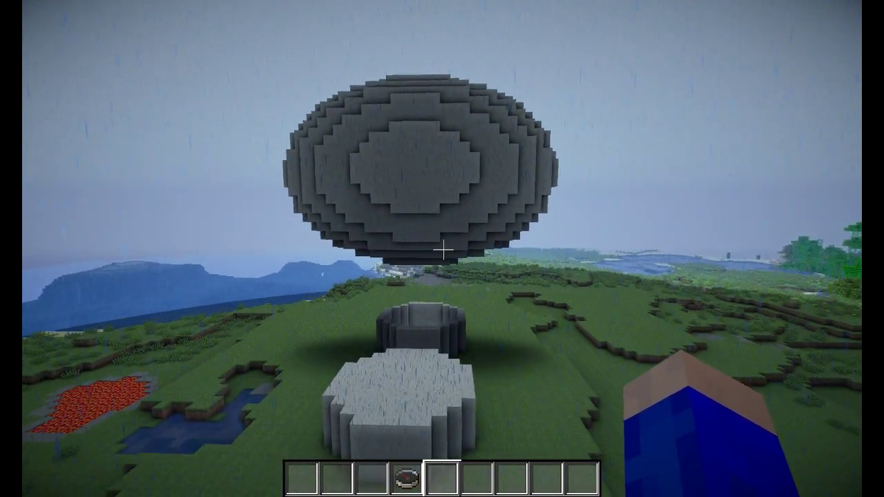
key(w)
key(shift)
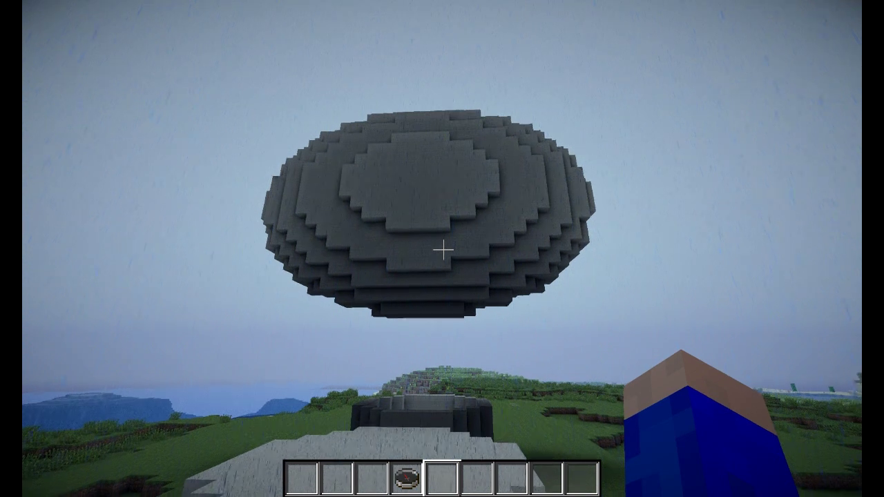
key(s)
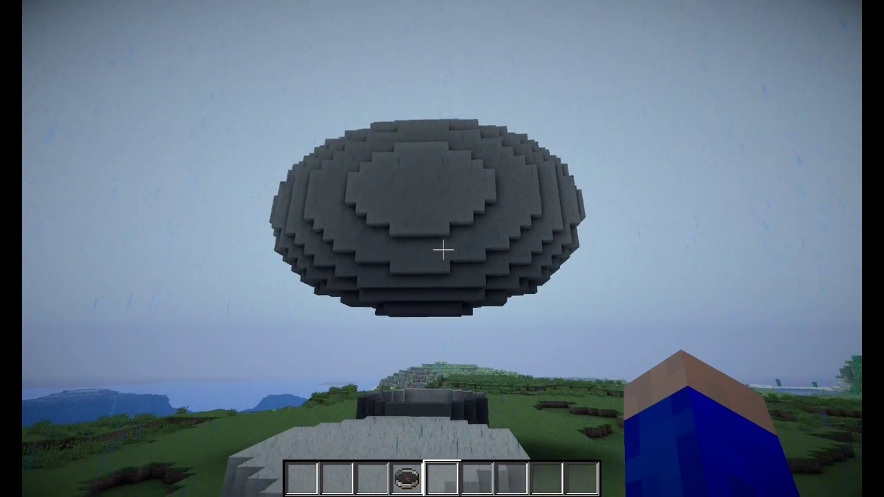